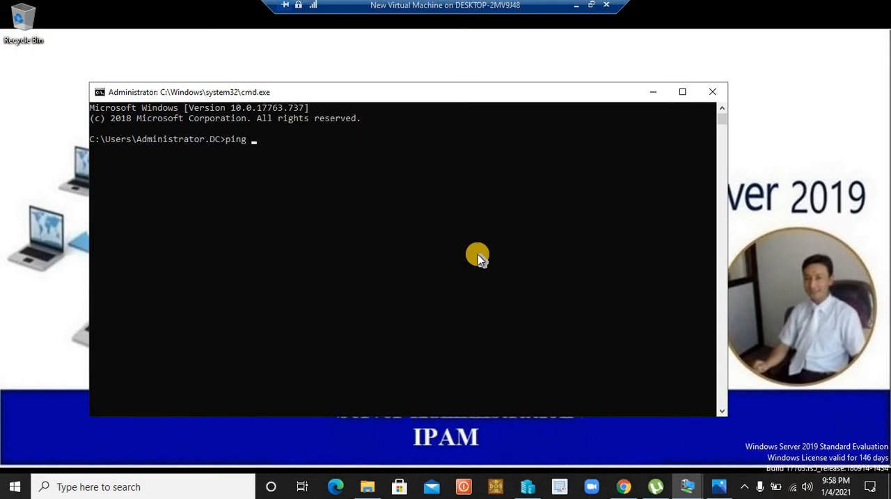
Ping viatech.com from the domain controller's command prompt and minimise the prompt window
type("ch.com")
key("Return")
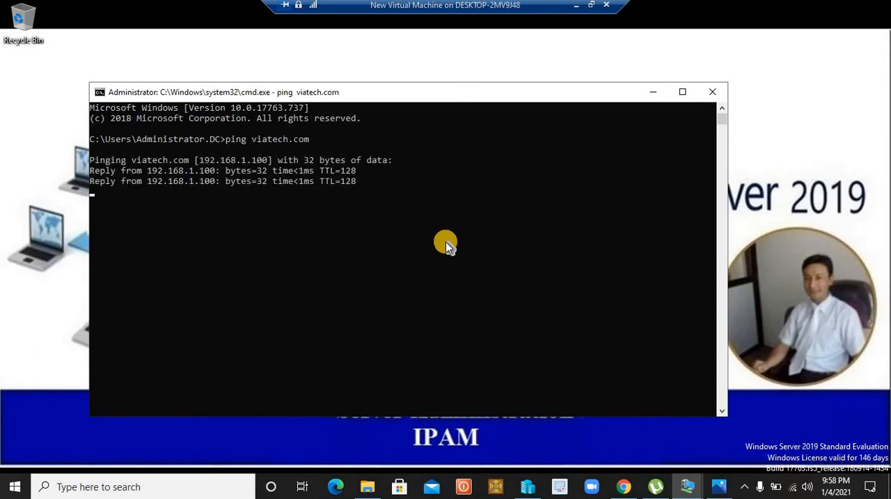
left_click(653, 92)
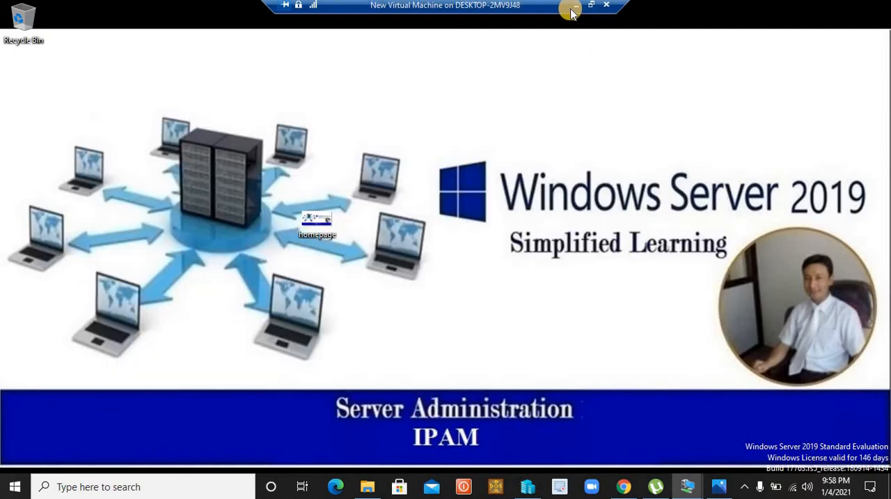
Switch to the other virtual machine running Server Manager and review its list of administration tools
left_click(575, 6)
left_click(688, 486)
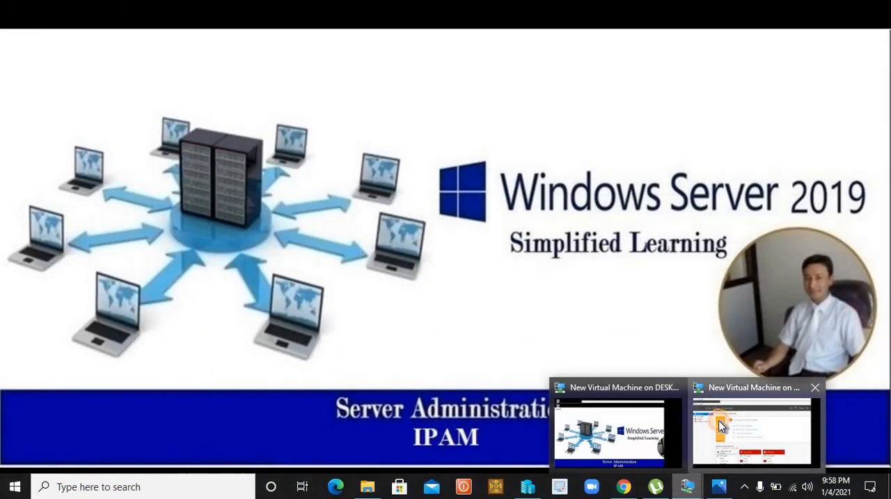
left_click(709, 431)
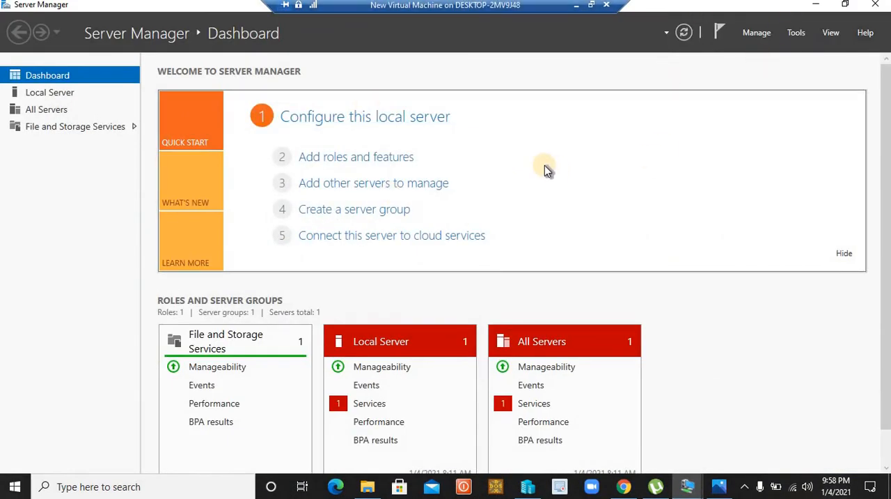
left_click(796, 33)
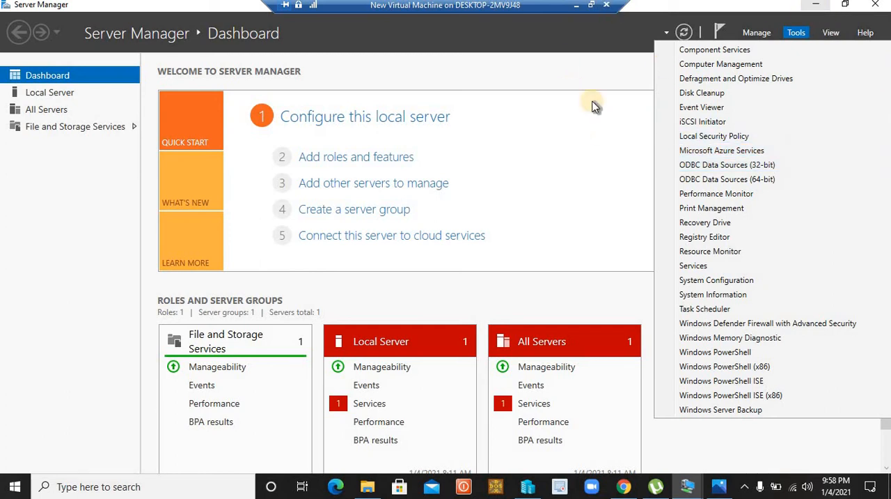
left_click(604, 122)
Open a command prompt on this server, ping viatech.com to test domain connectivity, and close the prompt
key("super+r")
type("cmd")
key("Return")
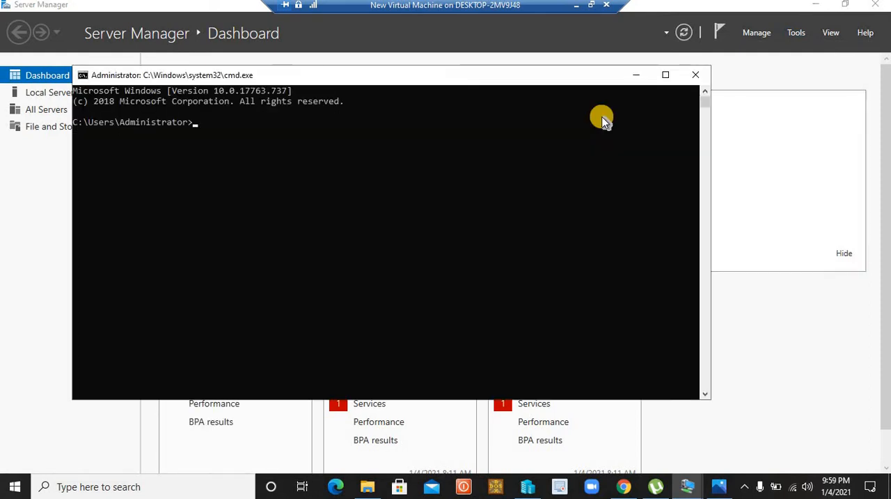
type("ping ")
type("viatech.")
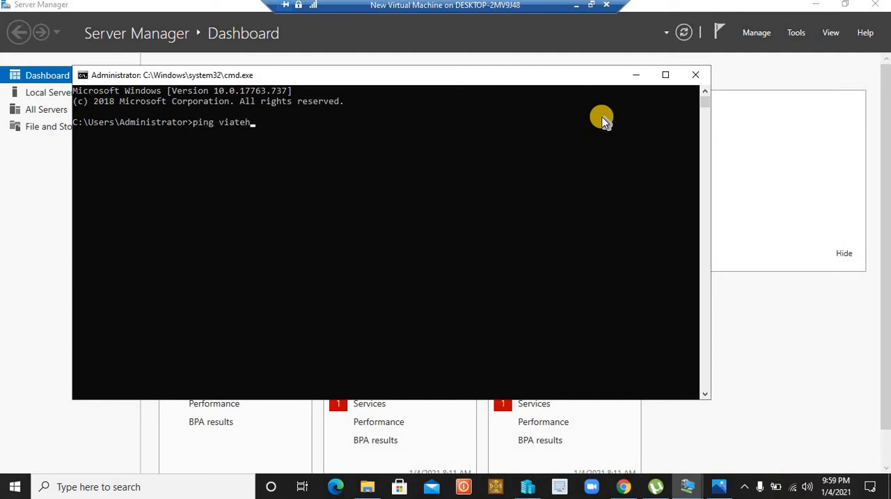
type("com")
key("Return")
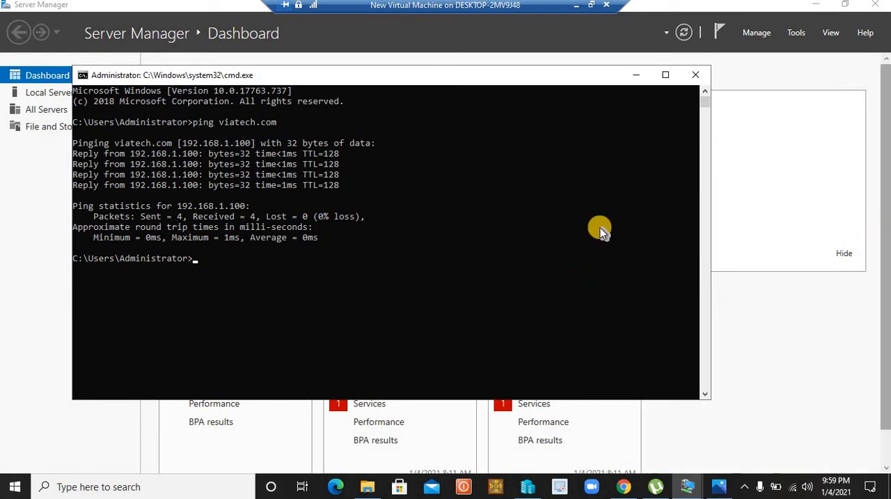
left_click(696, 75)
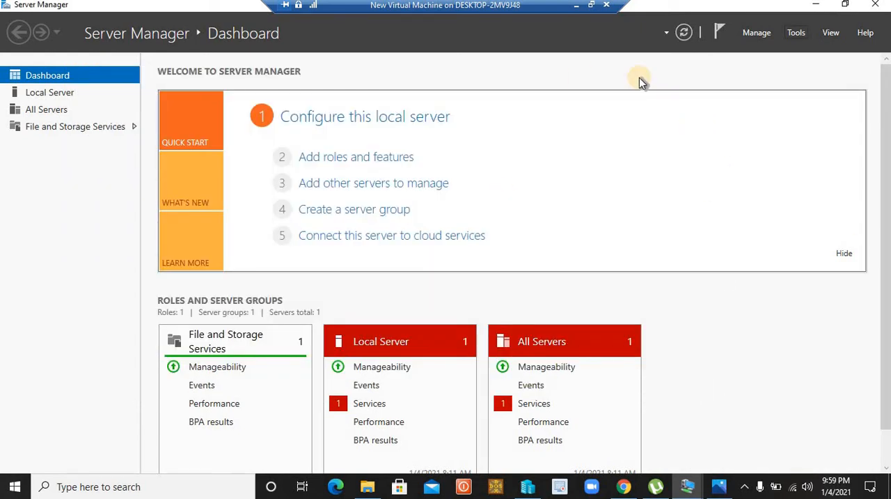
Start adding roles and features with a role-based or feature-based installation on ipam1.viatech.com from the server pool
left_click(759, 33)
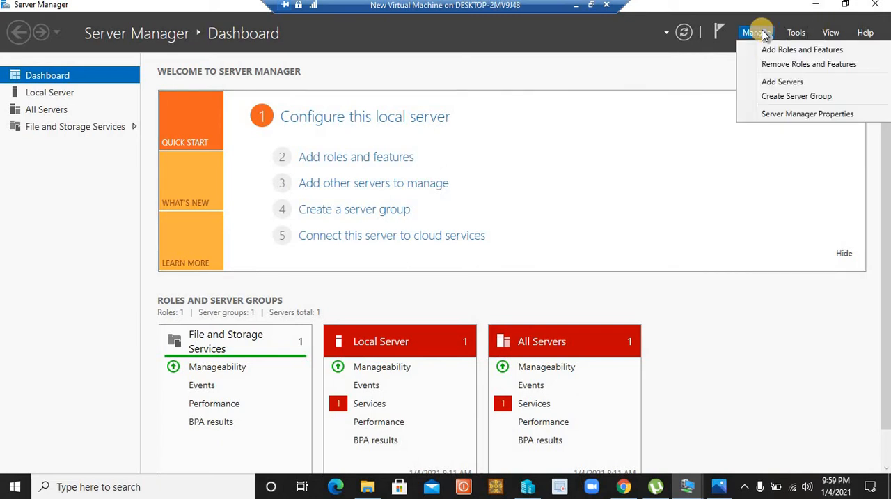
left_click(766, 49)
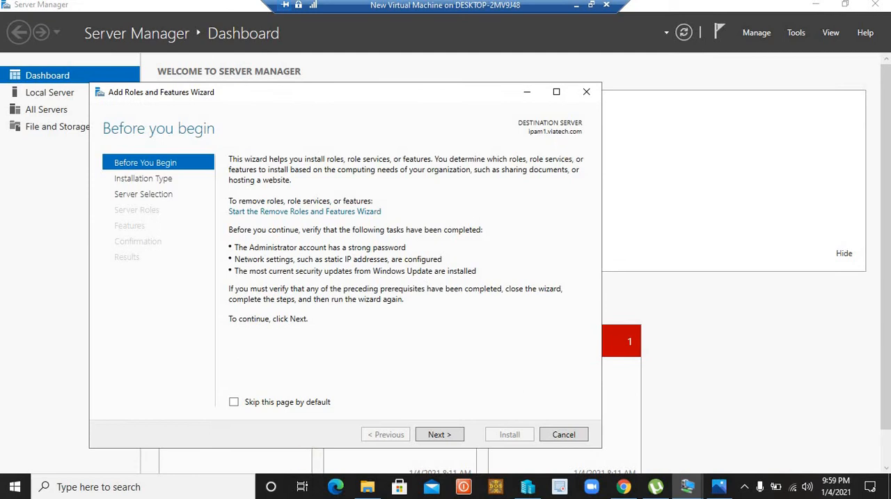
left_click(440, 433)
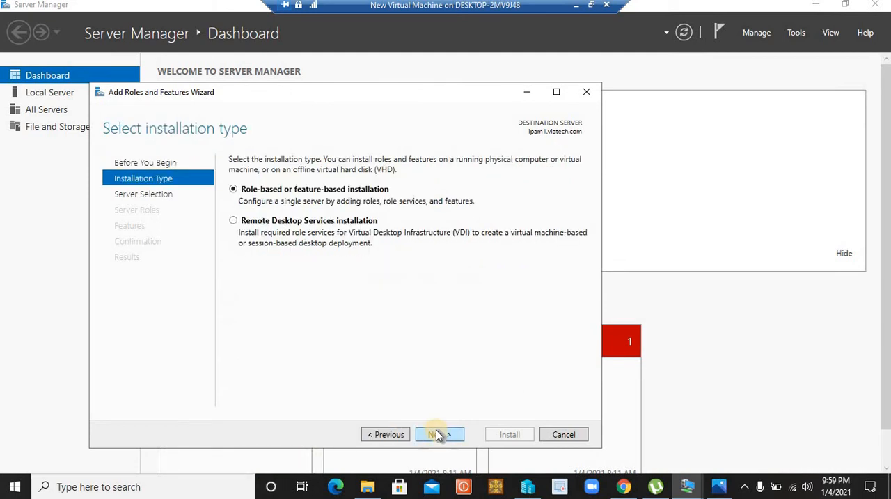
left_click(439, 434)
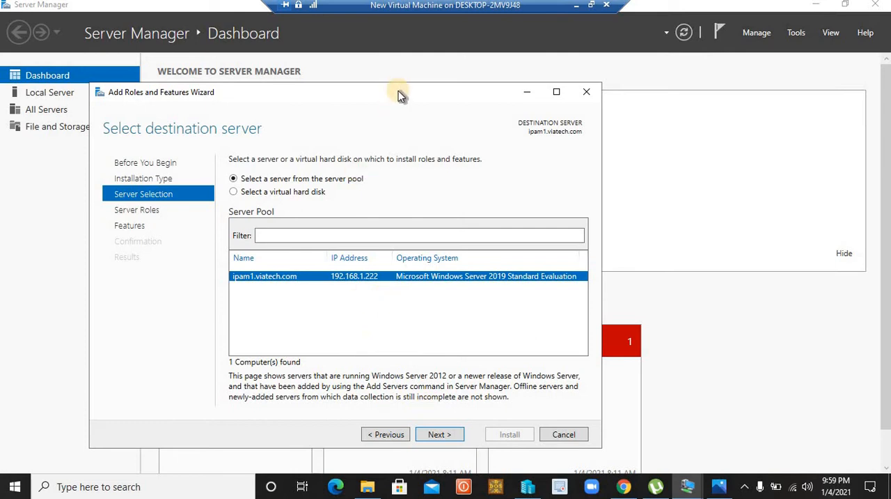
left_click_drag(399, 90, 406, 35)
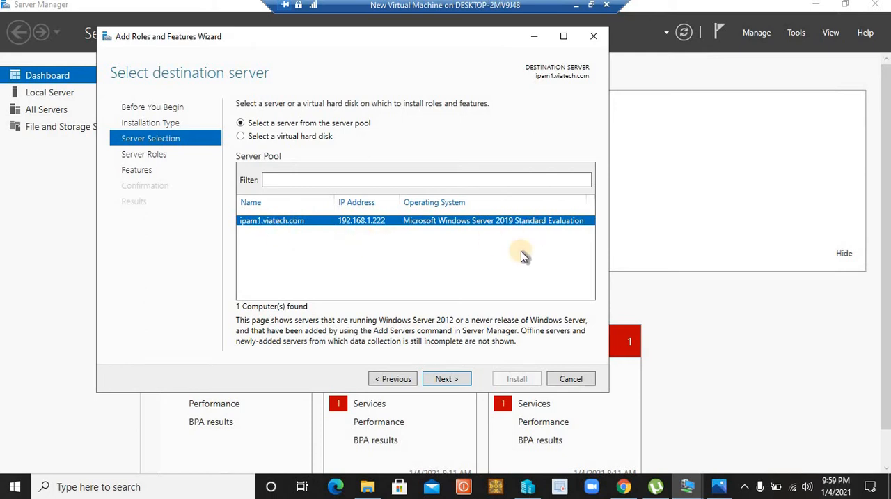
left_click(451, 378)
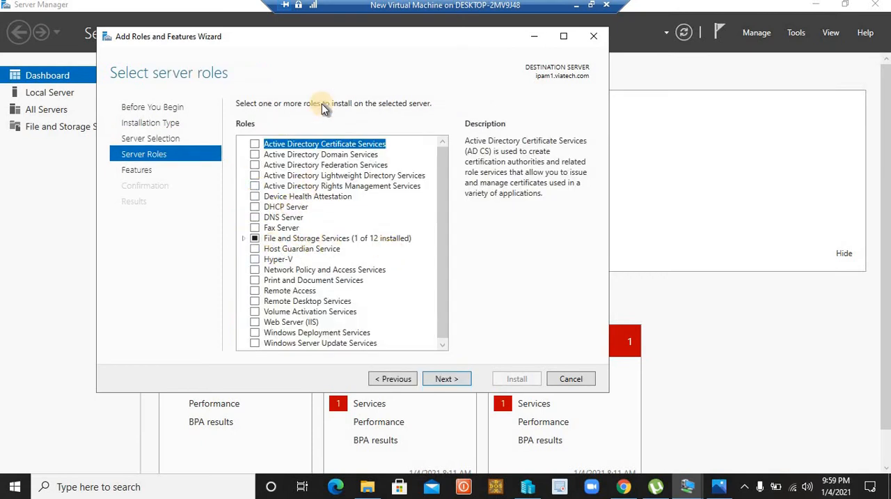
Review the role services under File and Storage Services and proceed to feature selection without adding any server role
left_click(243, 239)
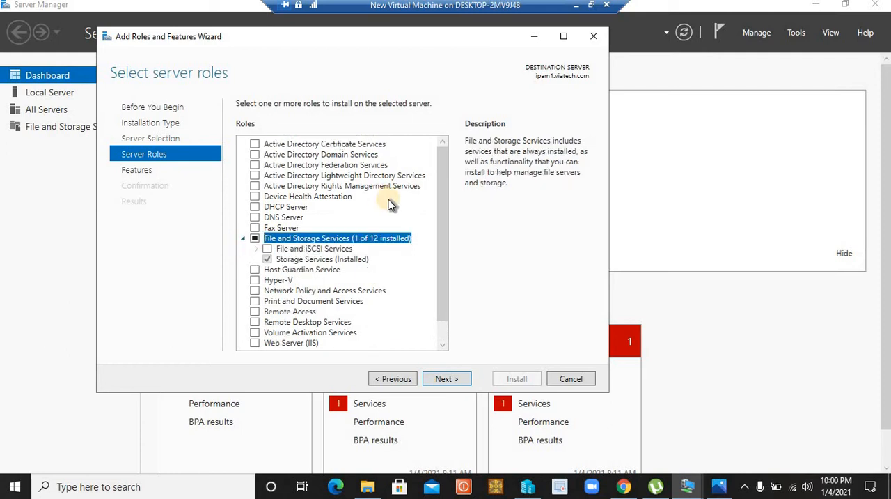
scroll(390, 203, "down", 1)
scroll(390, 204, "up", 1)
left_click(244, 237)
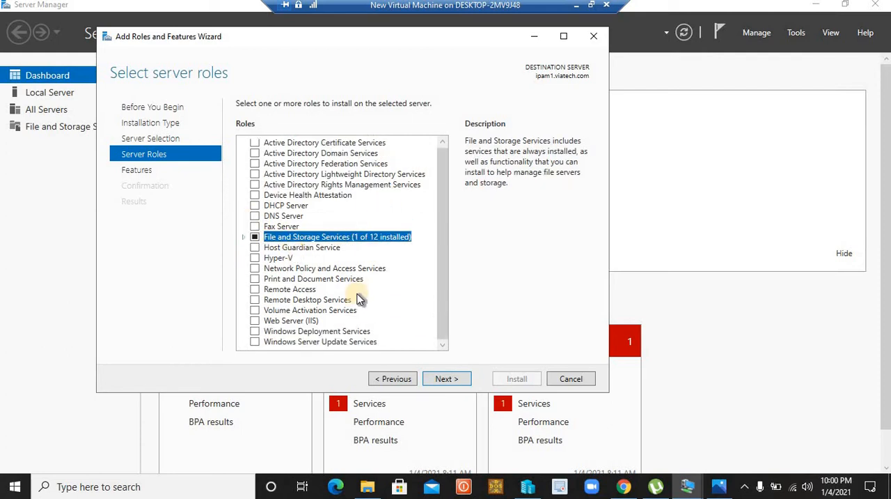
left_click(446, 380)
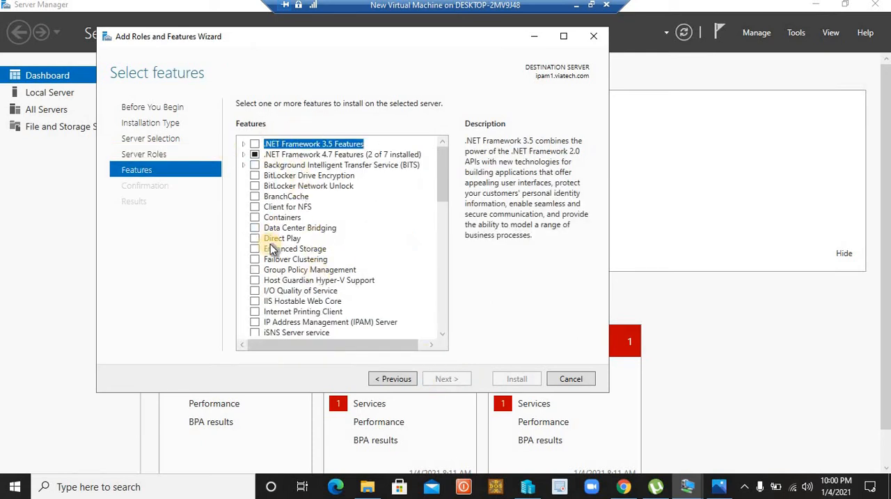
Select the IP Address Management (IPAM) Server feature with its required features and management tools, and proceed to the confirmation page
left_click(255, 323)
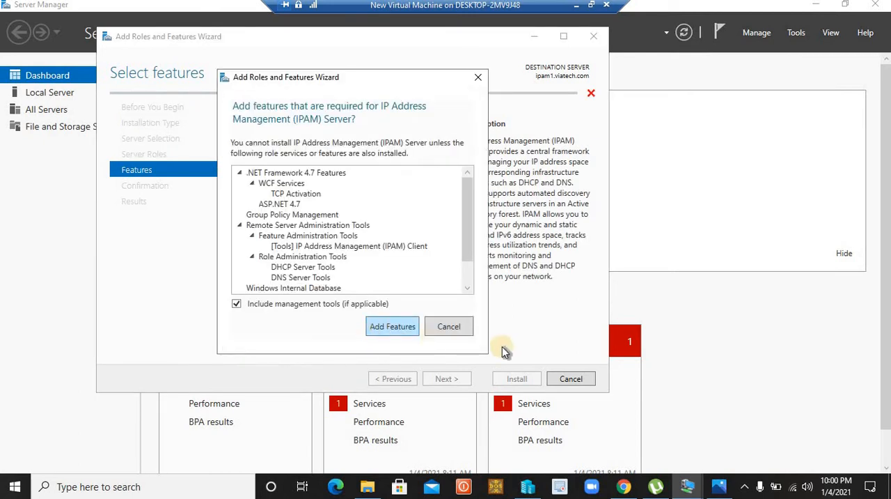
left_click(466, 328)
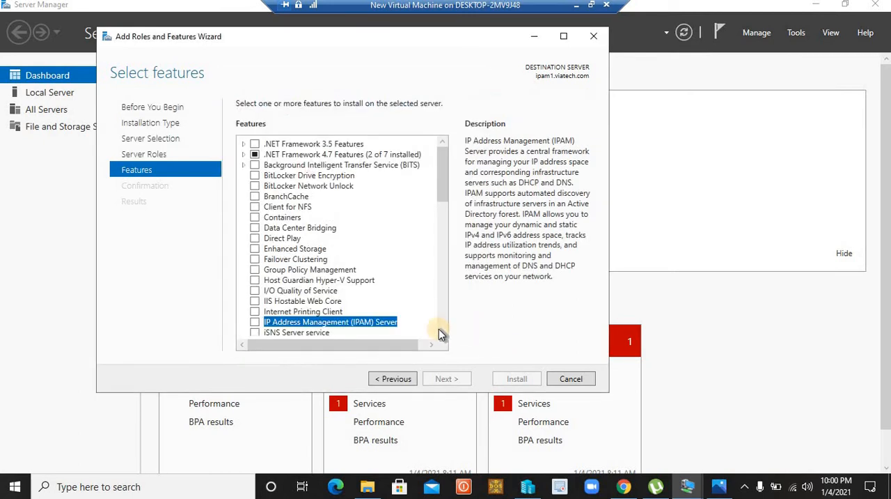
left_click(255, 323)
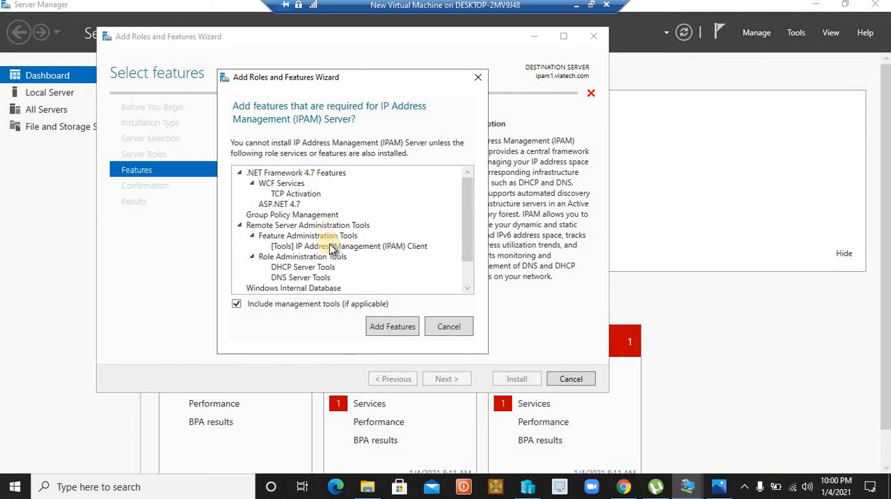
scroll(338, 226, "down", 1)
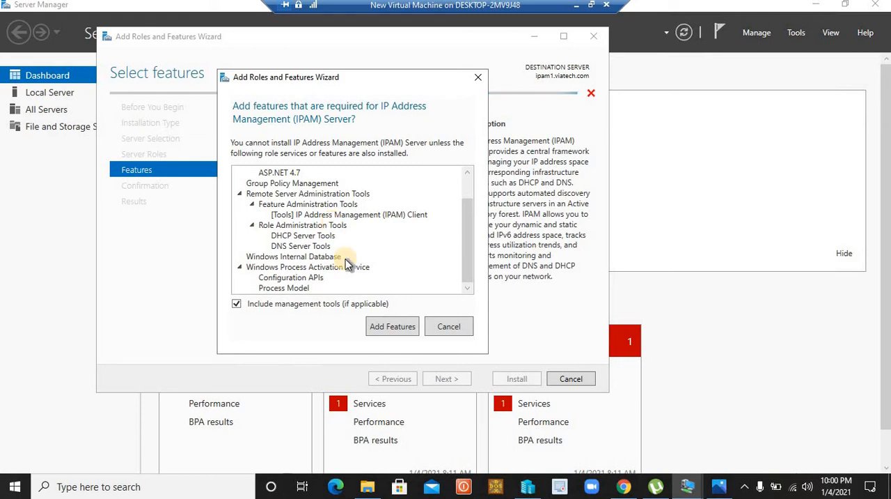
left_click(387, 329)
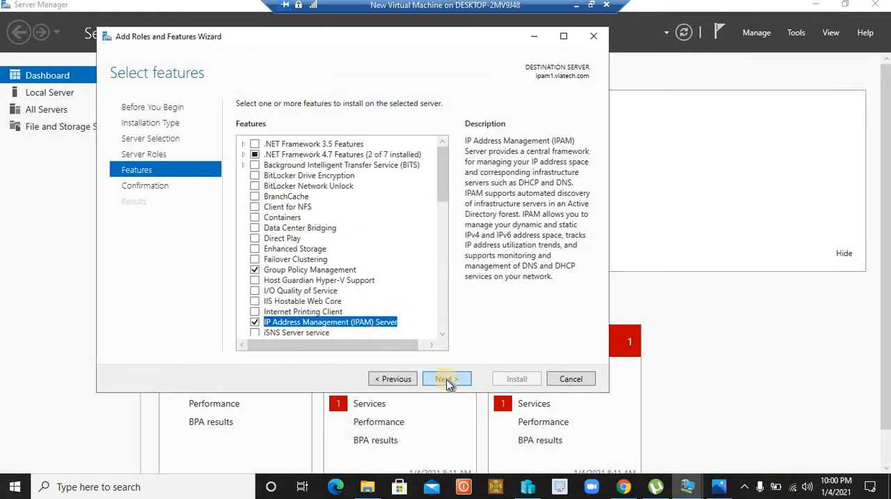
left_click(447, 380)
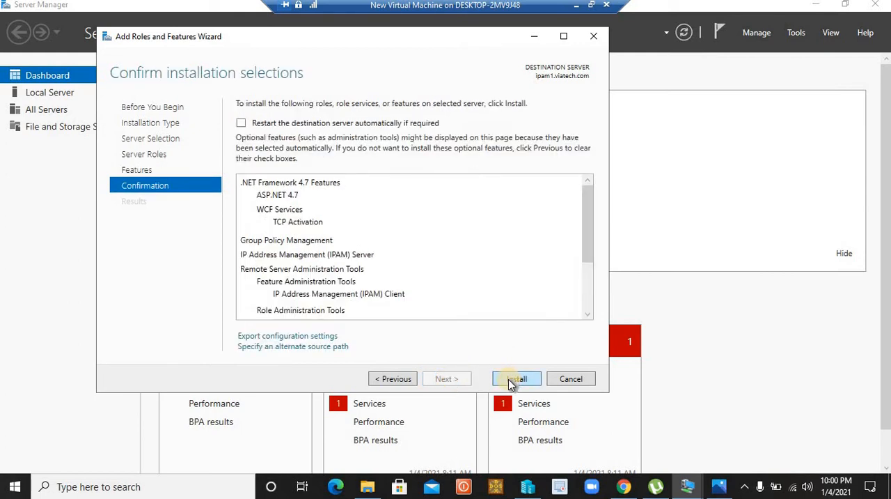
Install the selected IPAM features and close the wizard once the installation has completed
left_click(512, 381)
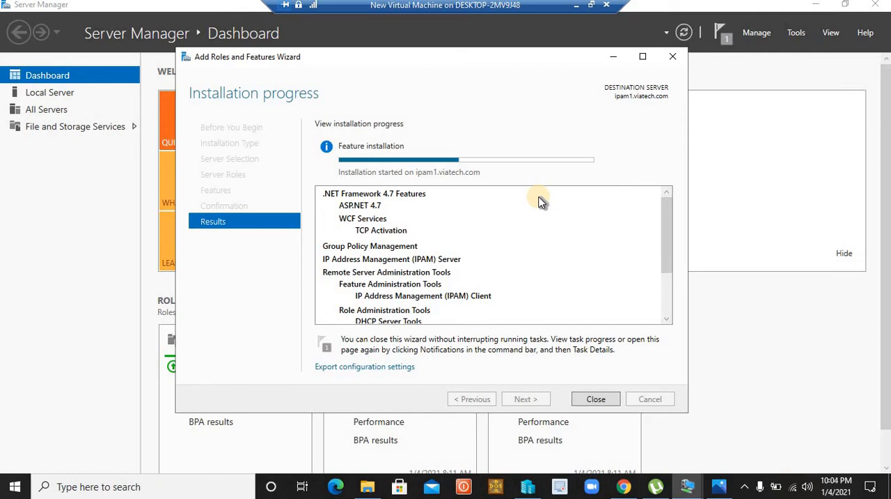
left_click_drag(557, 55, 527, 66)
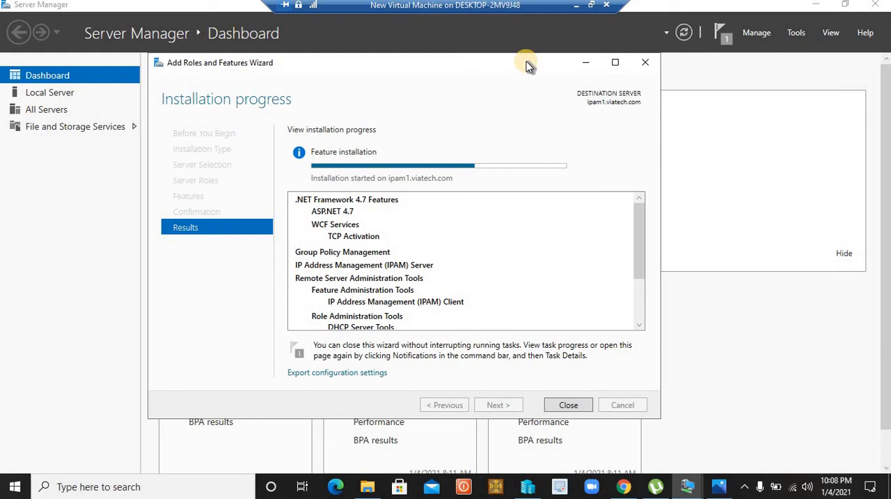
left_click_drag(490, 62, 449, 64)
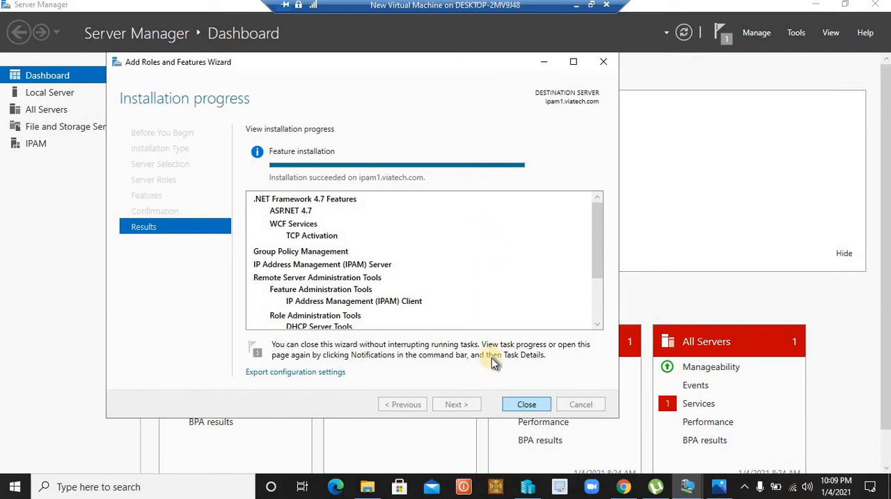
left_click(529, 406)
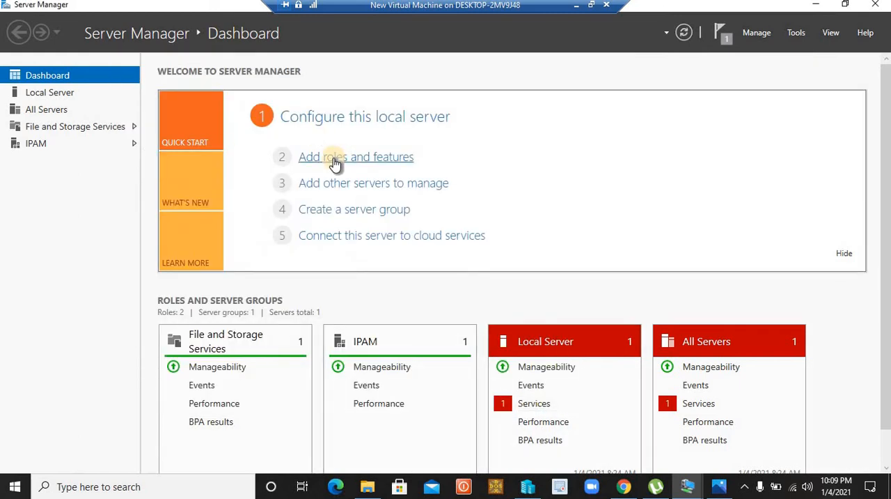
Check the updated list of administration tools and open the IPAM overview page
left_click(797, 33)
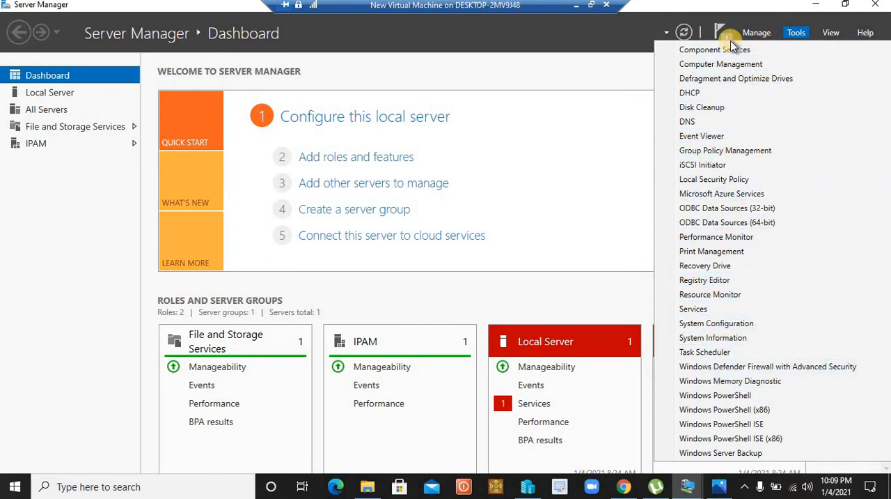
left_click(58, 214)
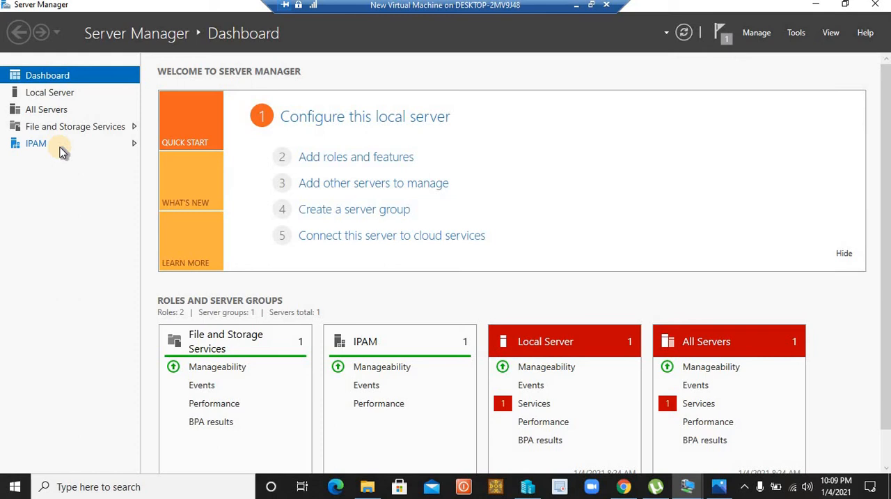
left_click(64, 148)
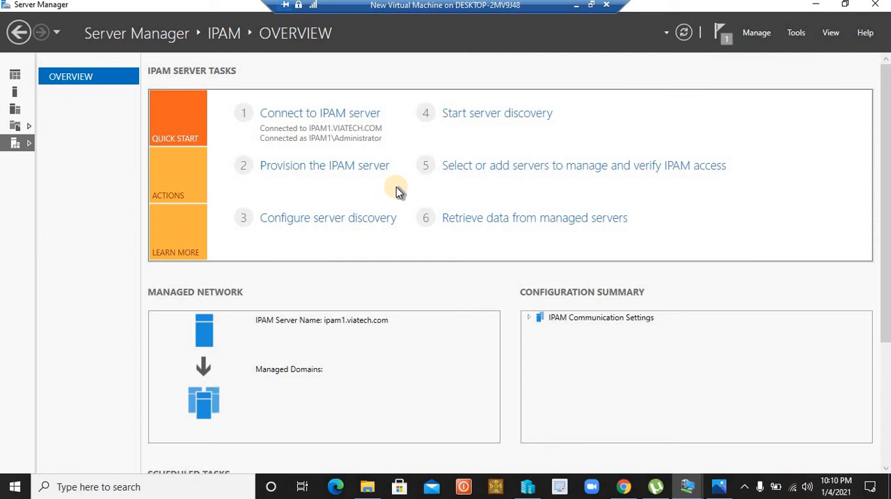
Start provisioning the IPAM server and choose Windows Internal Database (WID) with the location %WINDIR%\System32\IPAM\DataBase
left_click(343, 171)
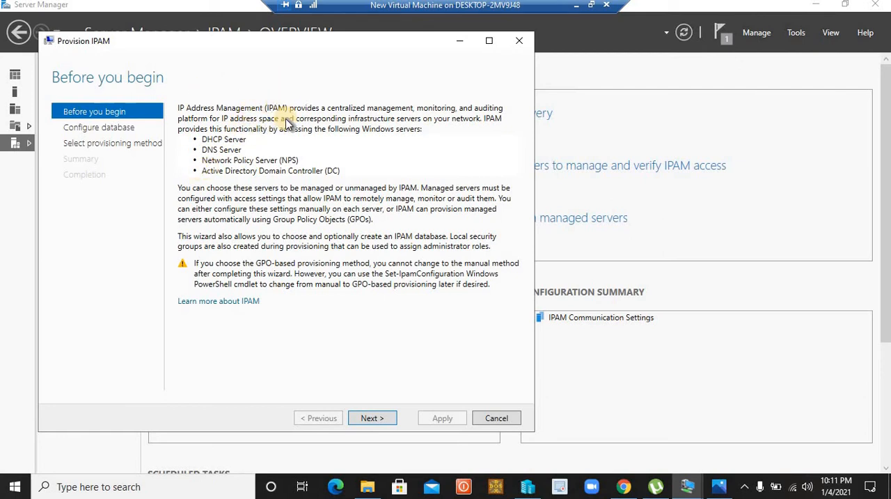
left_click(373, 418)
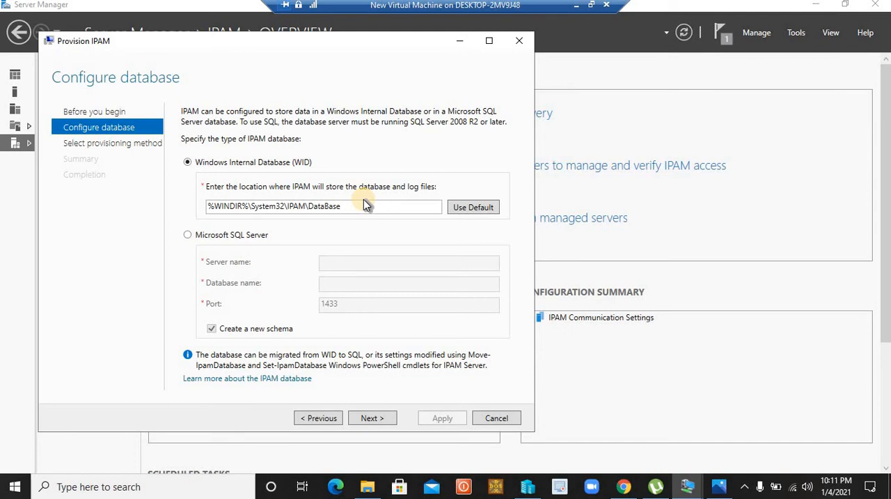
left_click(193, 236)
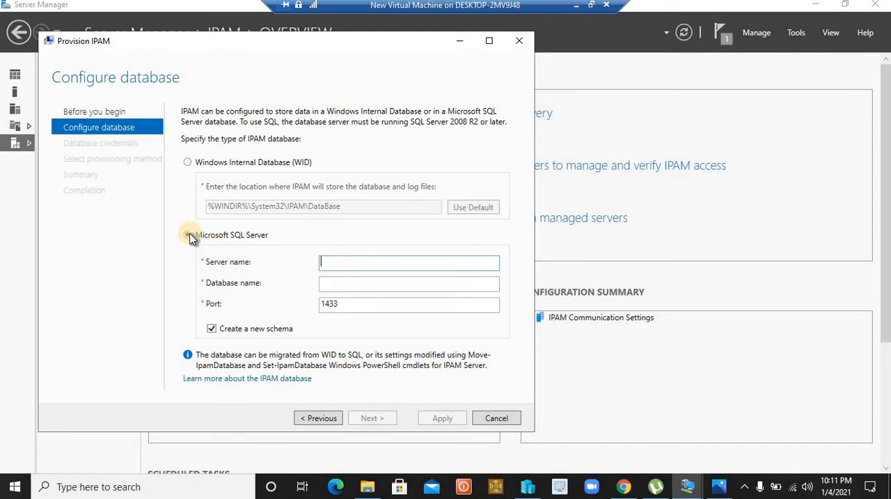
left_click(189, 164)
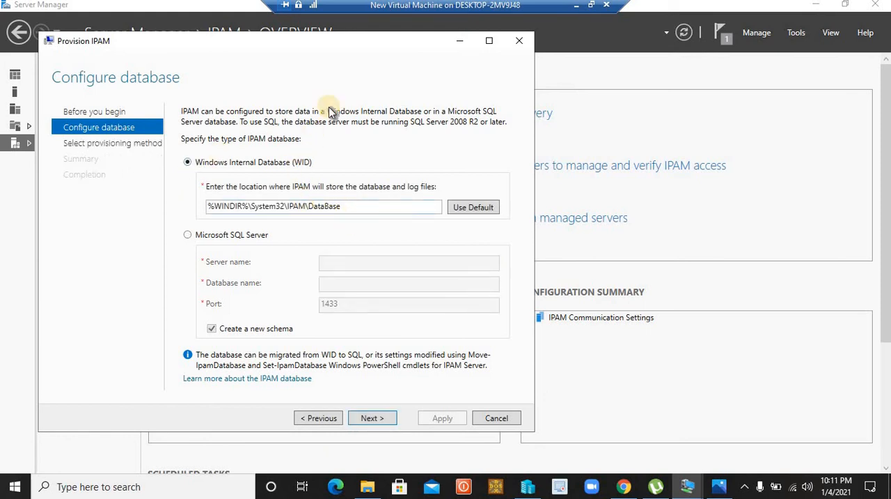
Accept the database settings and keep Group Policy Based provisioning, entering ipam-viatech as the GPO name prefix
left_click_drag(323, 52, 409, 61)
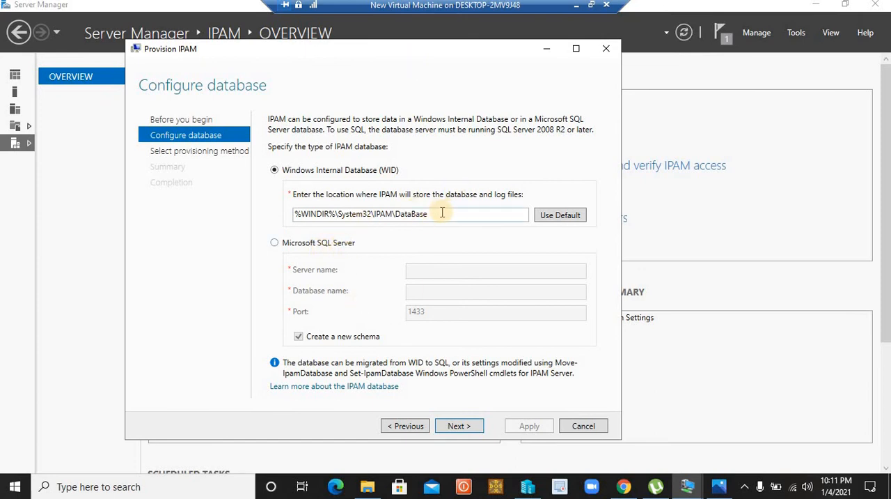
left_click(466, 427)
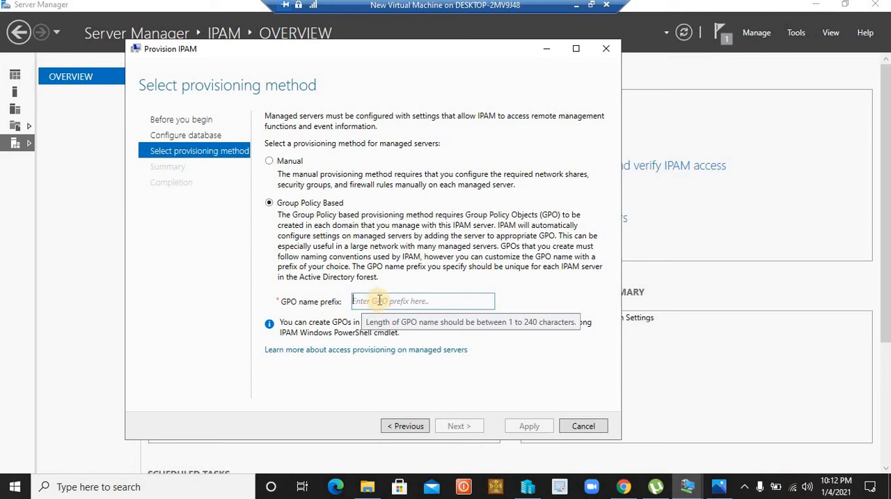
left_click(388, 301)
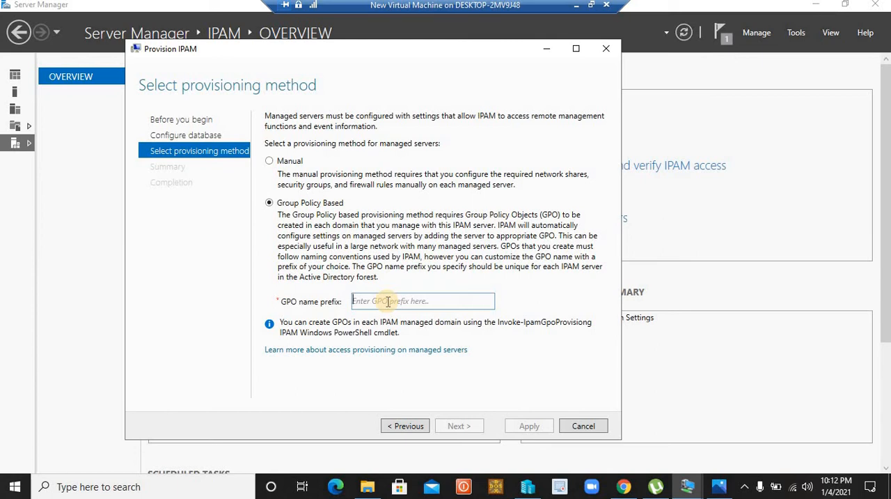
type("ipam")
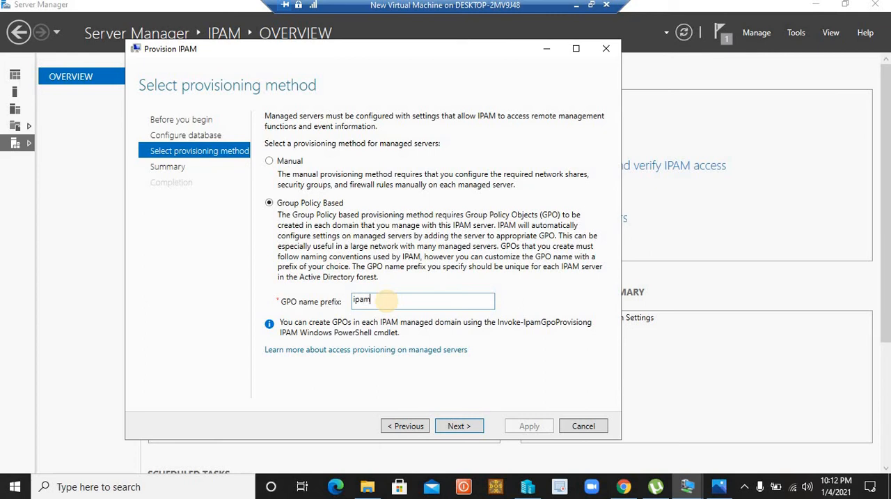
type("-viatesc")
key("BackSpace")
key("BackSpace")
type("ch")
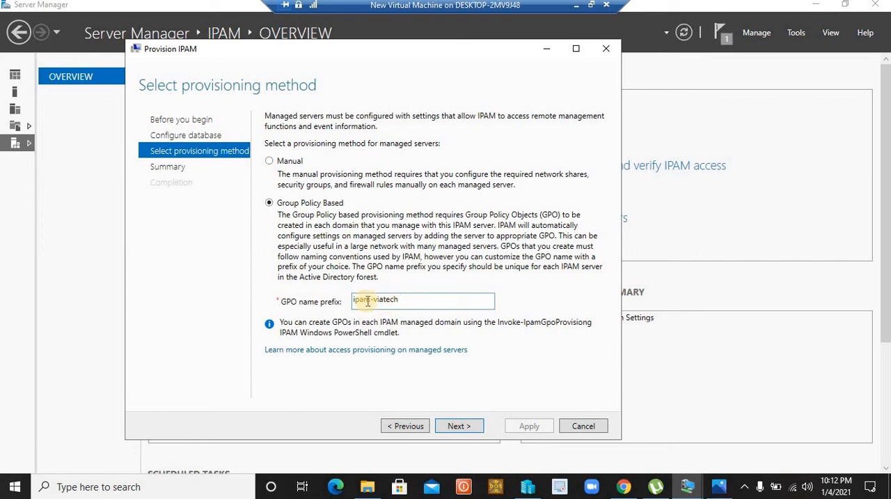
left_click_drag(414, 301, 349, 307)
left_click(411, 295)
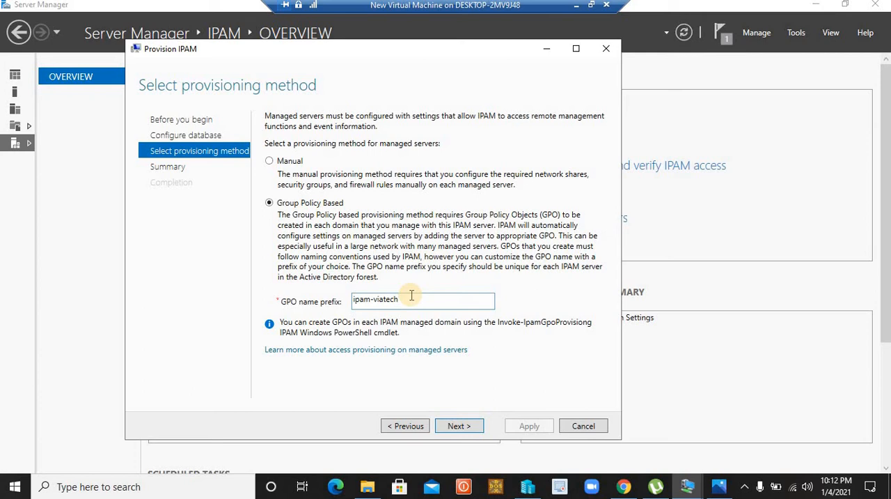
Proceed to the summary, apply the IPAM provisioning settings and close the wizard once provisioning has completed
left_click(458, 426)
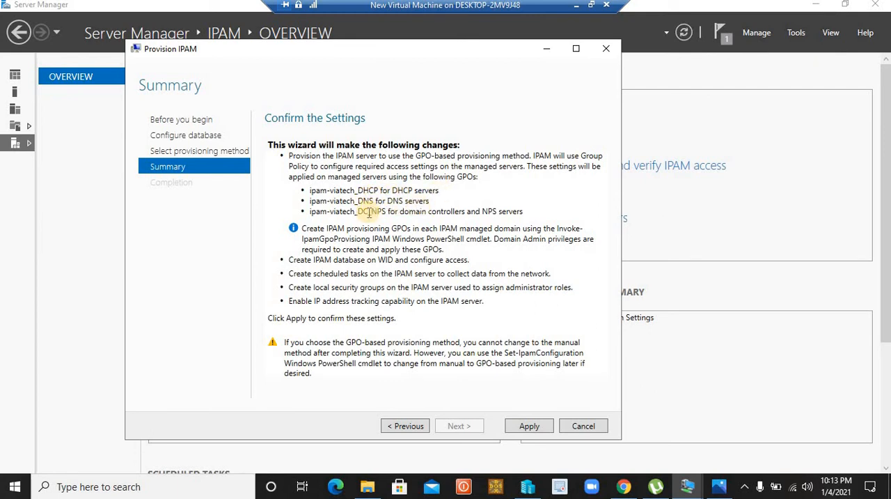
left_click(531, 425)
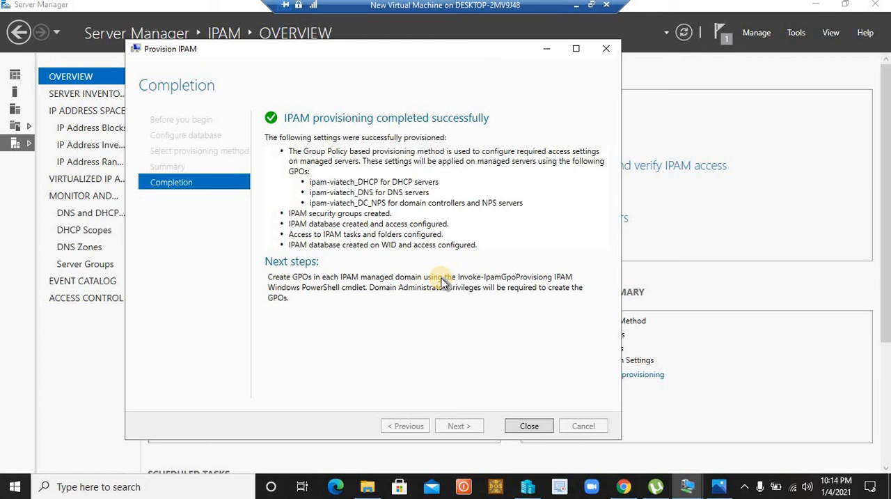
left_click(529, 425)
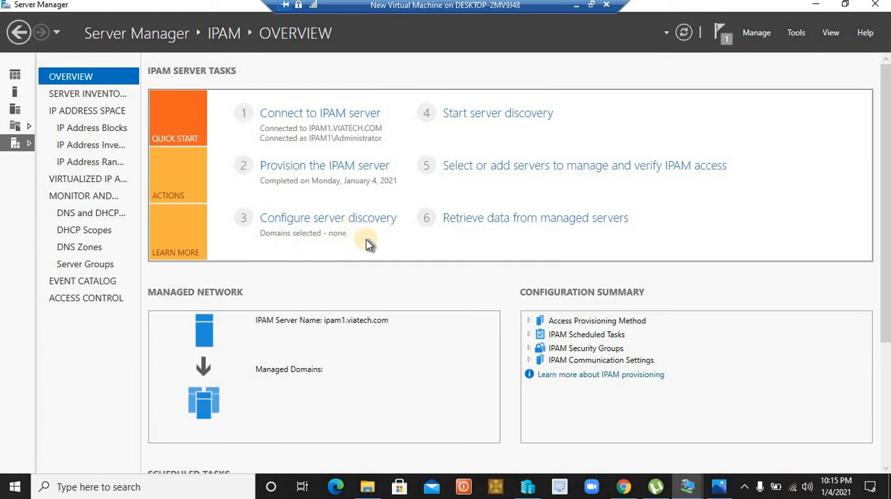
Minimize Server Manager and open Windows PowerShell on the server's desktop
left_click(846, 9)
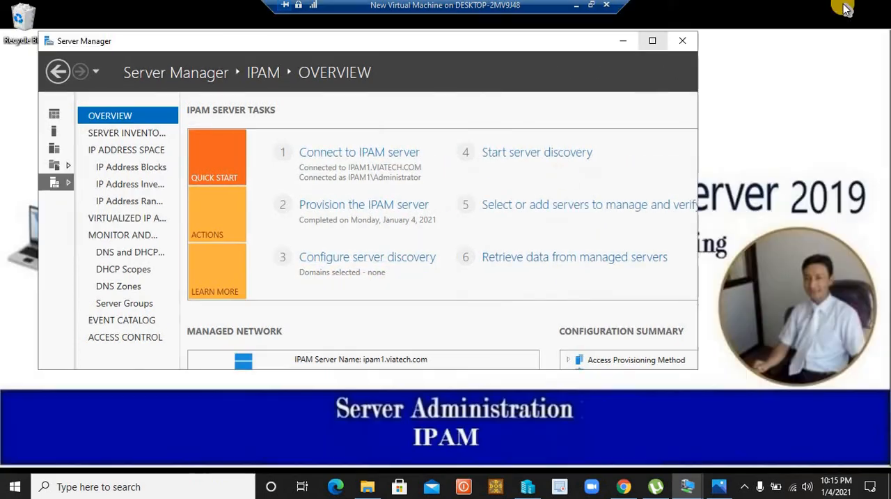
left_click(651, 41)
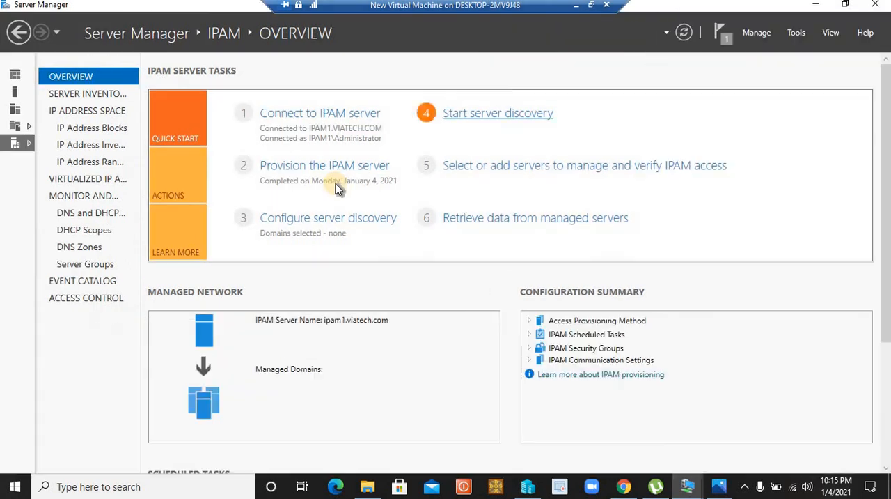
left_click(816, 4)
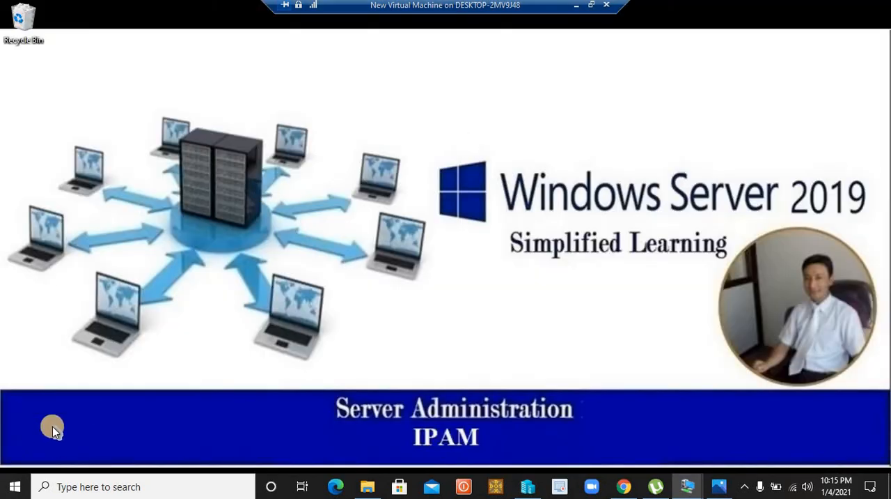
left_click(230, 265)
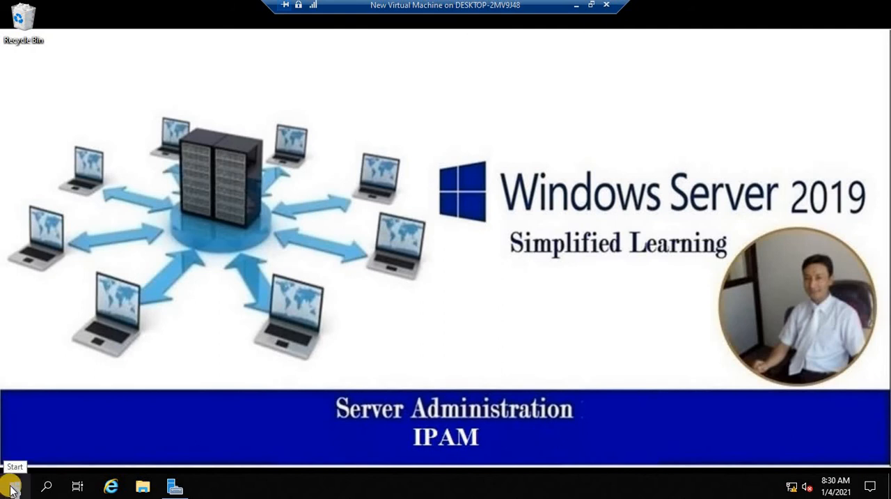
left_click(15, 489)
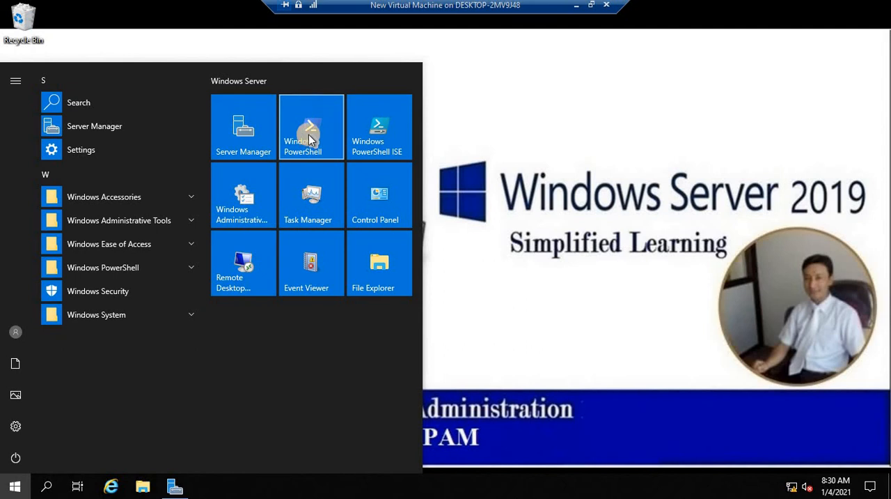
left_click(310, 138)
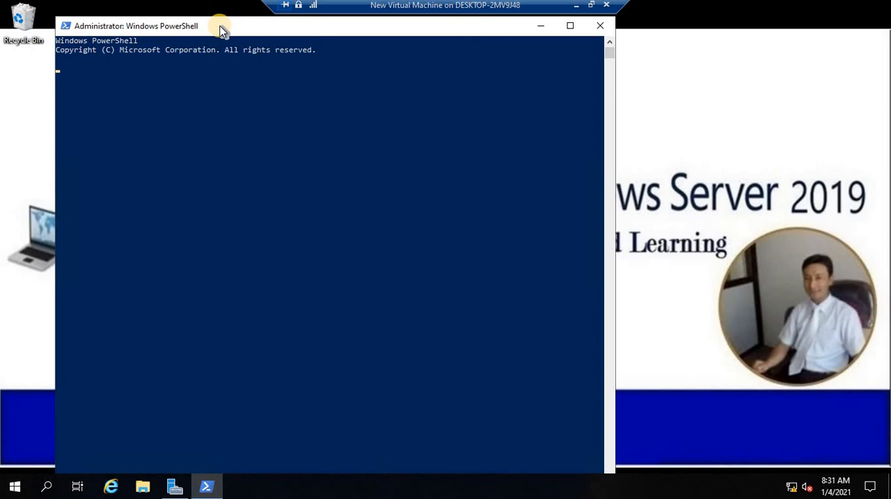
left_click_drag(220, 29, 257, 50)
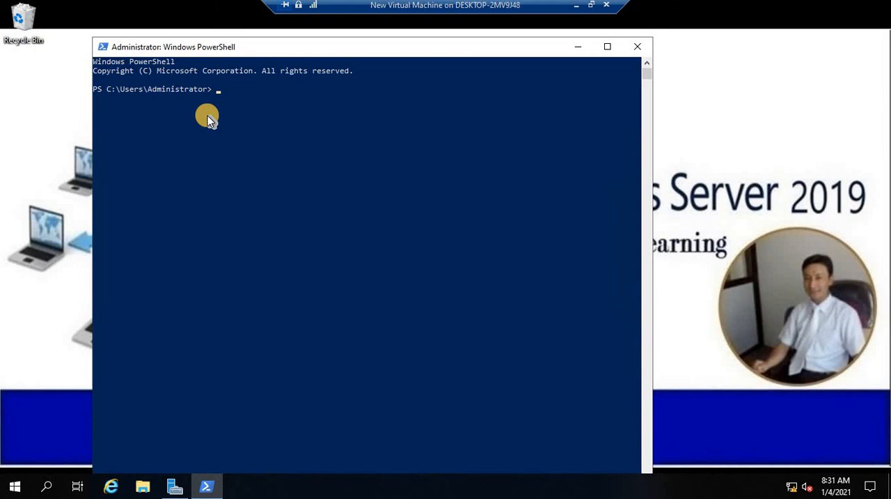
Enter the command Invoke-IpamGpoProvisioning -Domain viatech.com -GpoprefixName ipam-viatech -IpamServerfqdn, leaving the server name value open
left_click(220, 91)
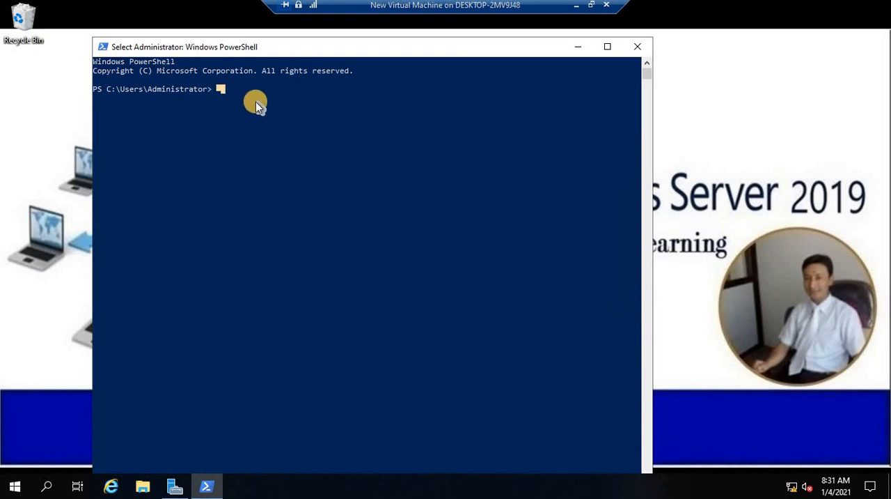
key("Escape")
type("InI")
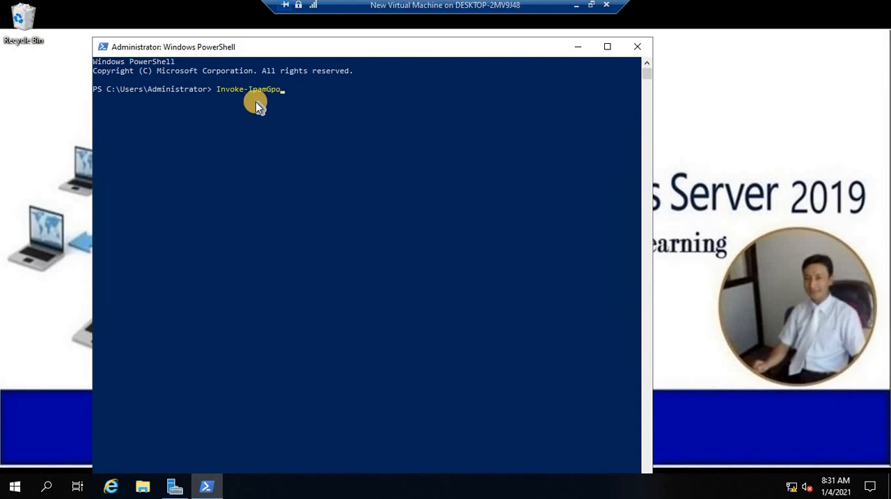
type("Provisioning -Domain viate")
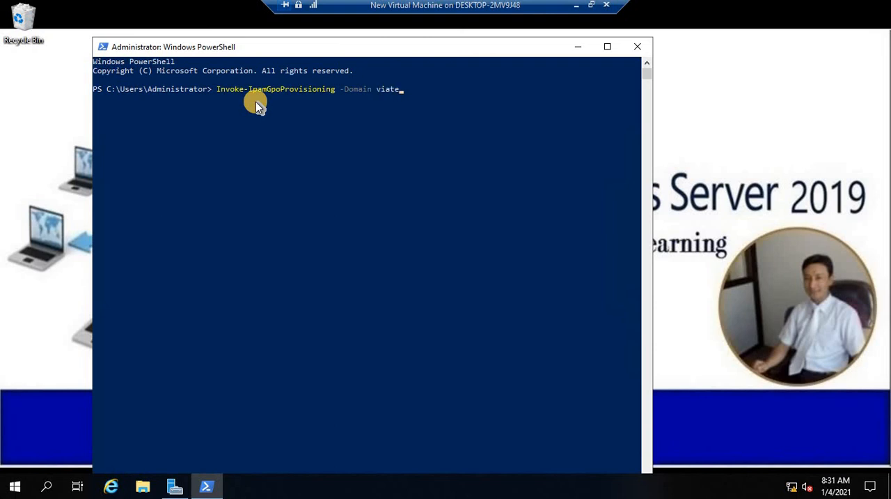
type("ch.com -GpoprefixName ipam-viatech")
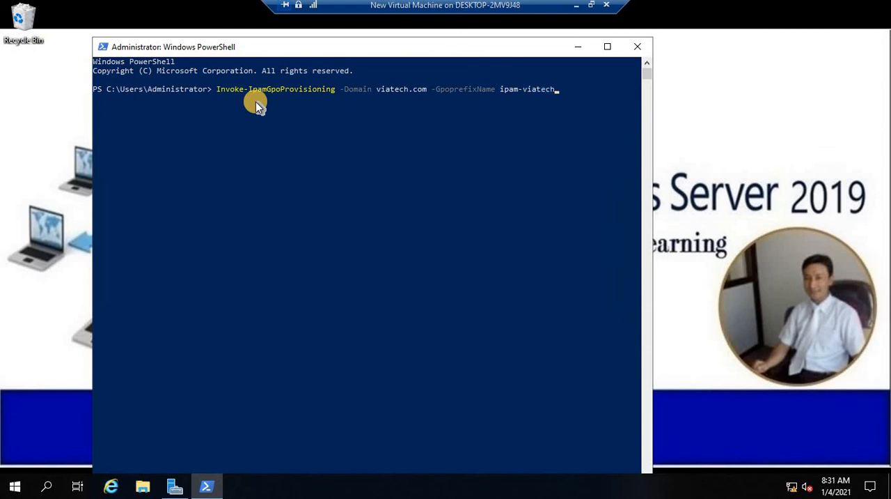
type(" -IpamServerfqdn")
Look up the server's host name with the hostname command in Command Prompt and exit it
key("super+r")
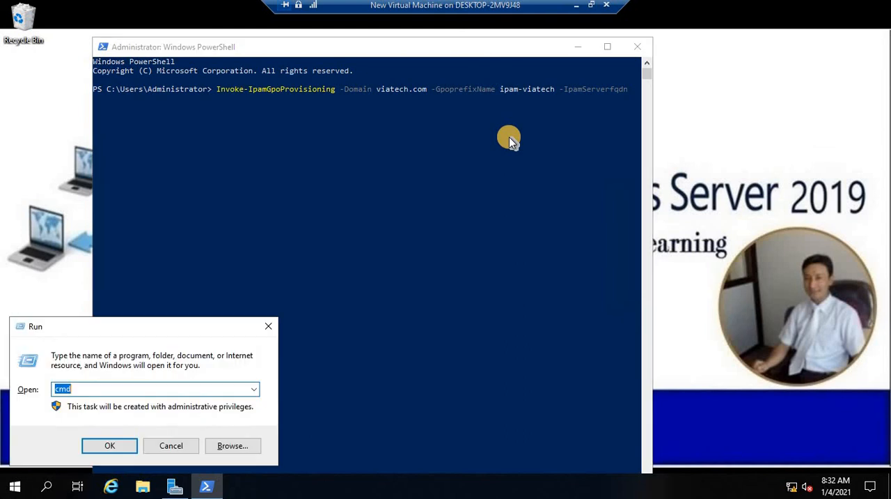
key("Return")
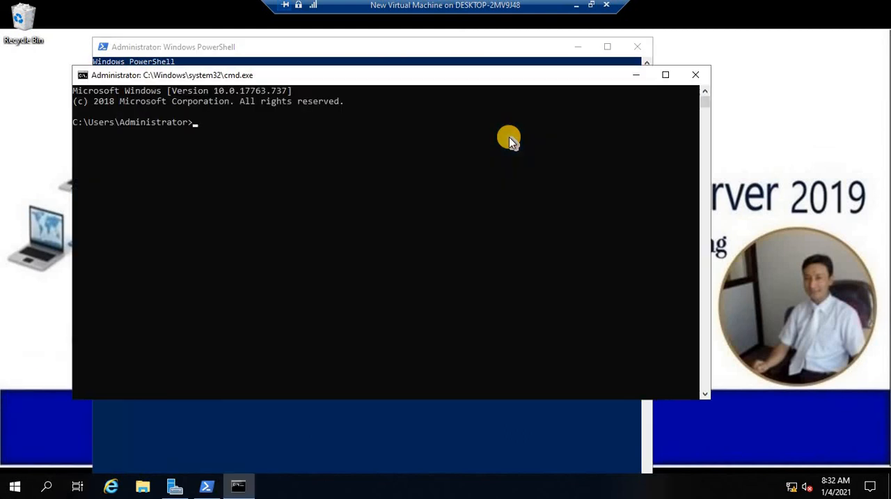
type("hostname")
key("Return")
type("exit")
key("Return")
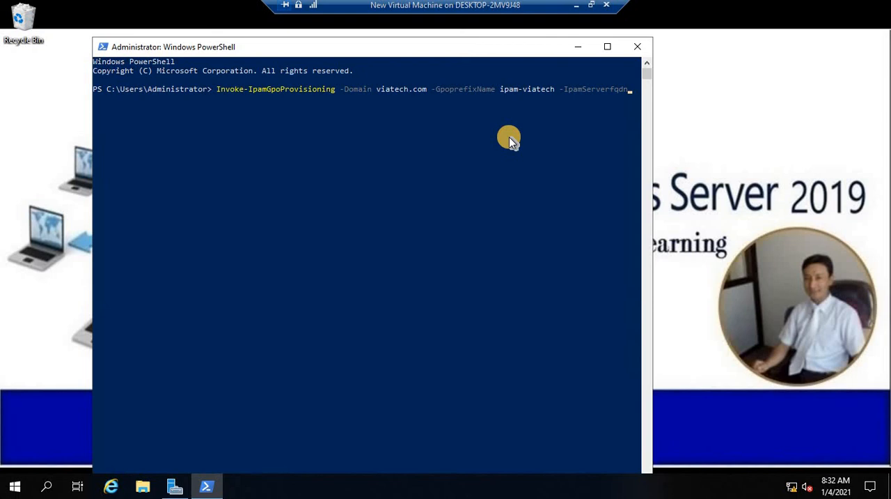
Complete the provisioning command with ipam1.viatech.com as server name and -DelegatedGpouser set to the domain administrator's account
type("ipam1.viatech.com")
type("-Delegated")
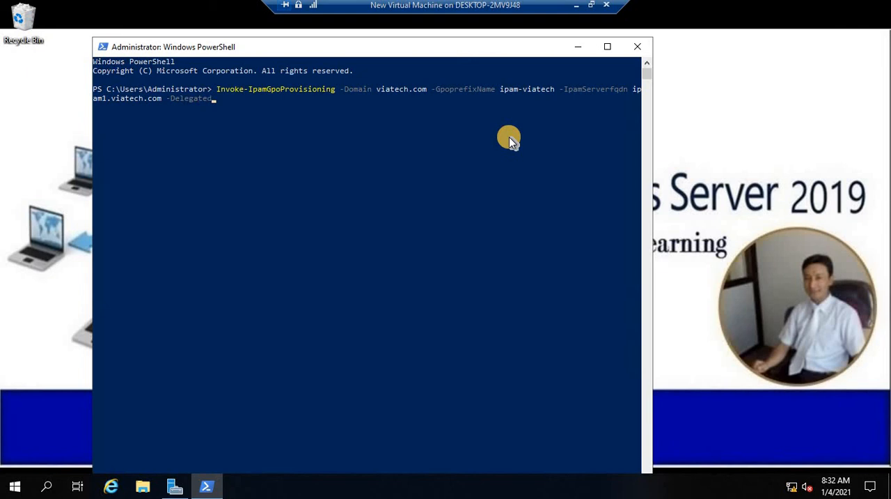
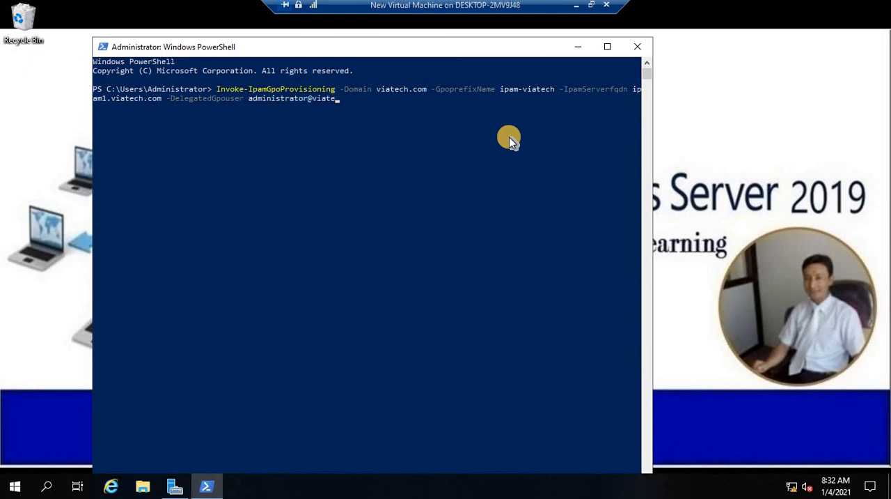
Try to run the Invoke-IpamGpoProvisioning command, answering y to create and link the Group Policy Objects
key("Return")
left_click(99, 112)
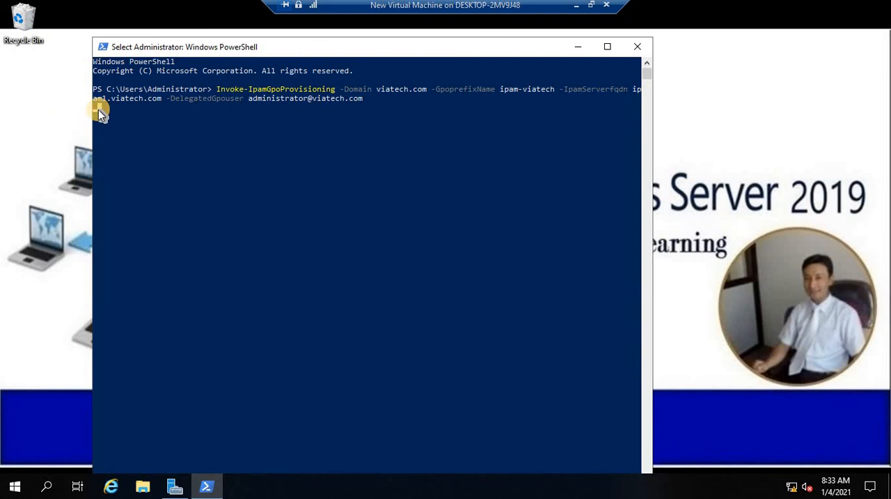
key("Return")
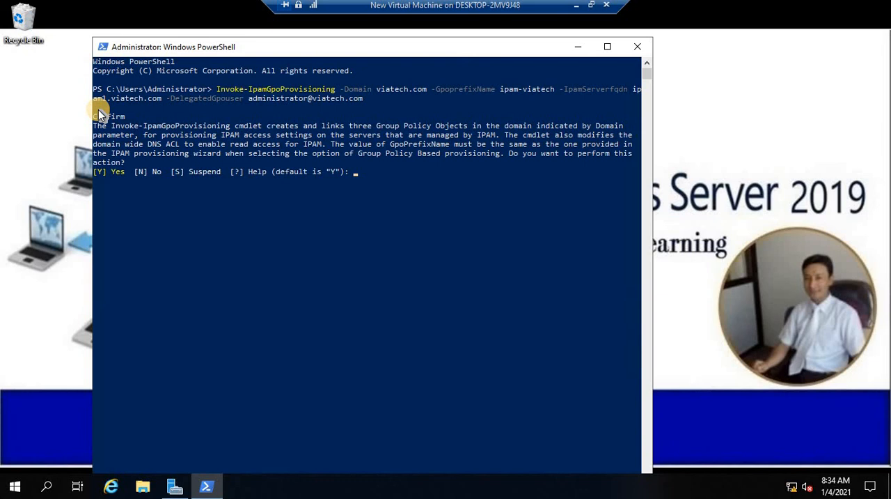
type("y")
key("Return")
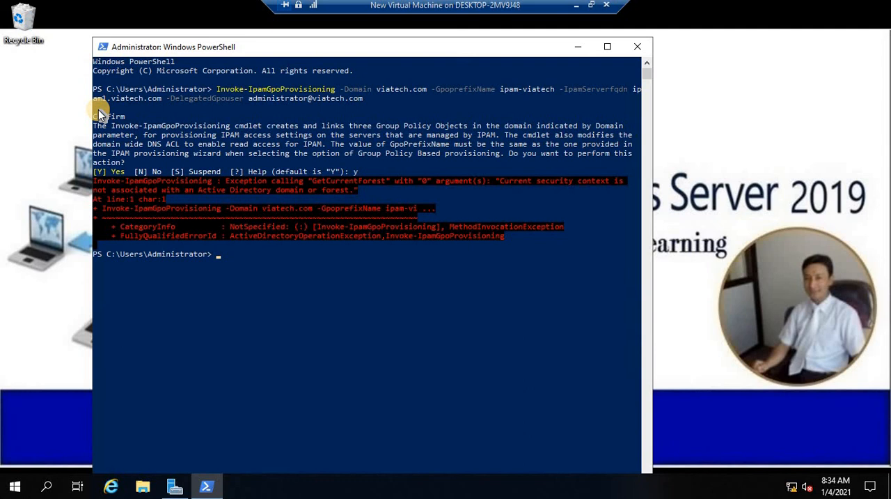
key("Up")
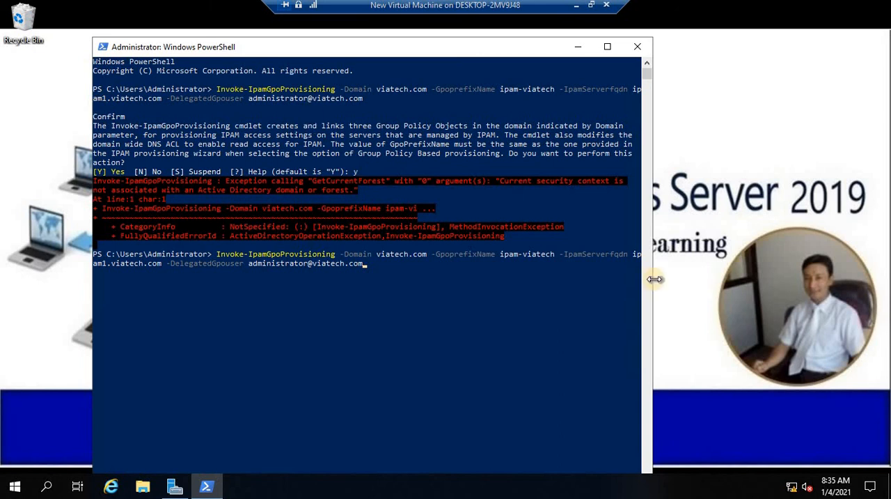
left_click_drag(655, 263, 882, 266)
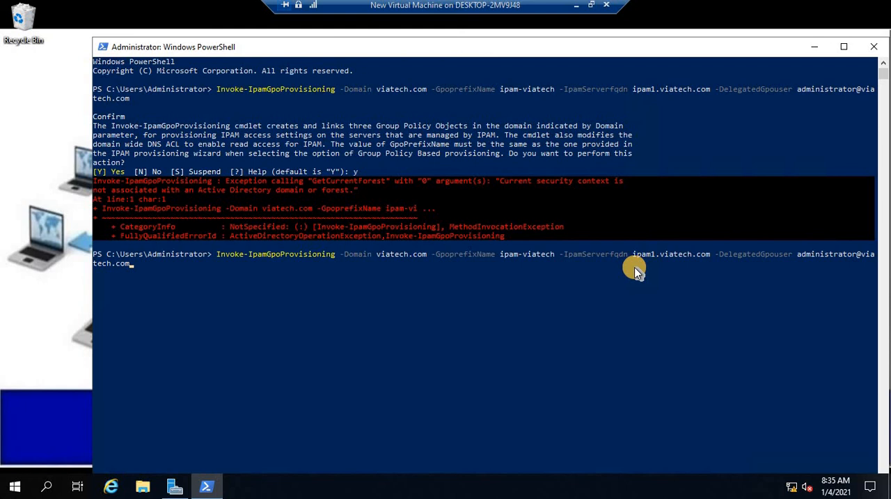
key("ctrl+c")
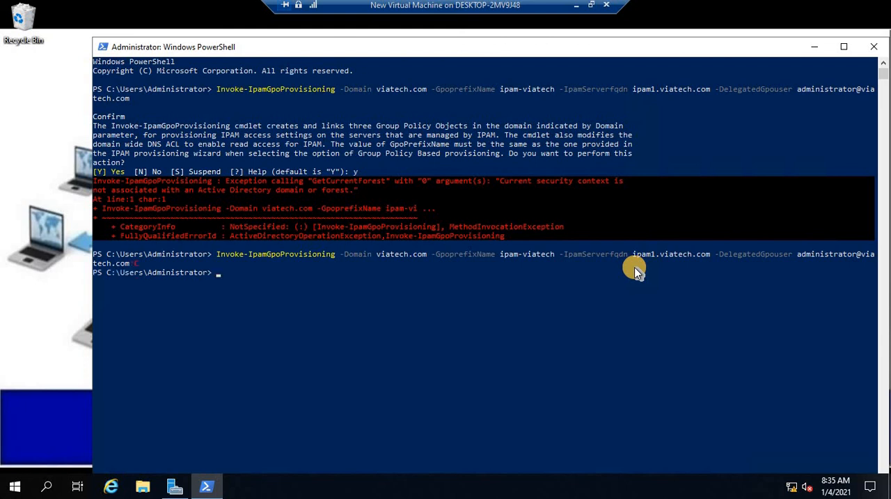
Exit the PowerShell session and reopen Windows PowerShell with Run as Administrator
type("exit")
key("Return")
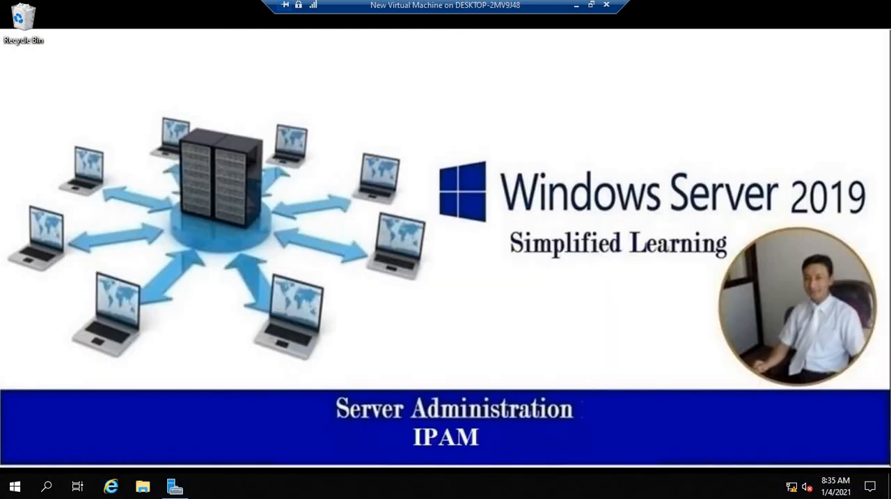
left_click(15, 486)
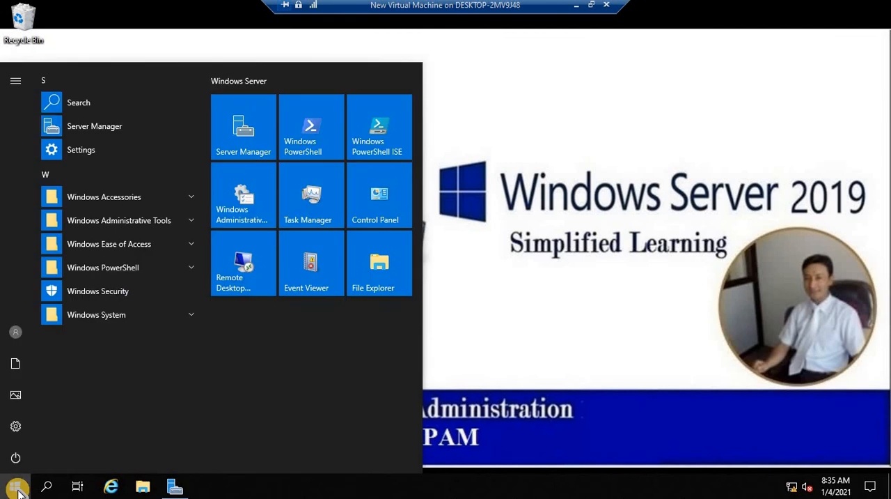
right_click(318, 131)
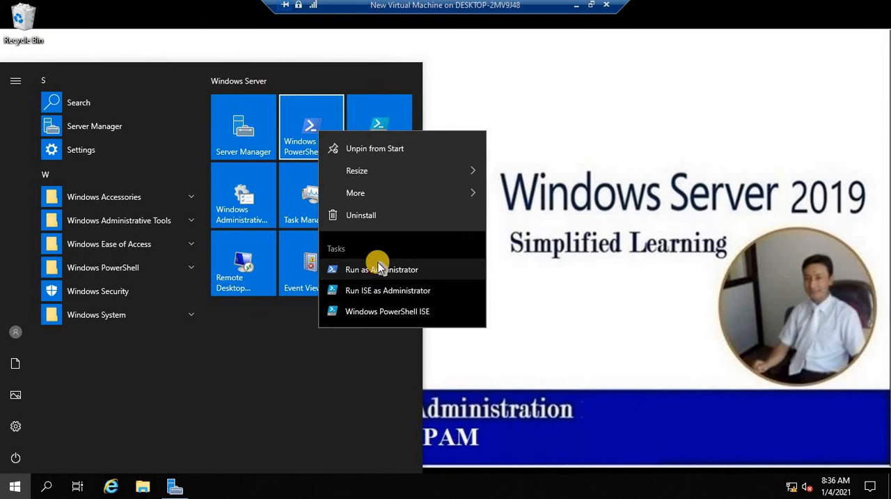
left_click(378, 268)
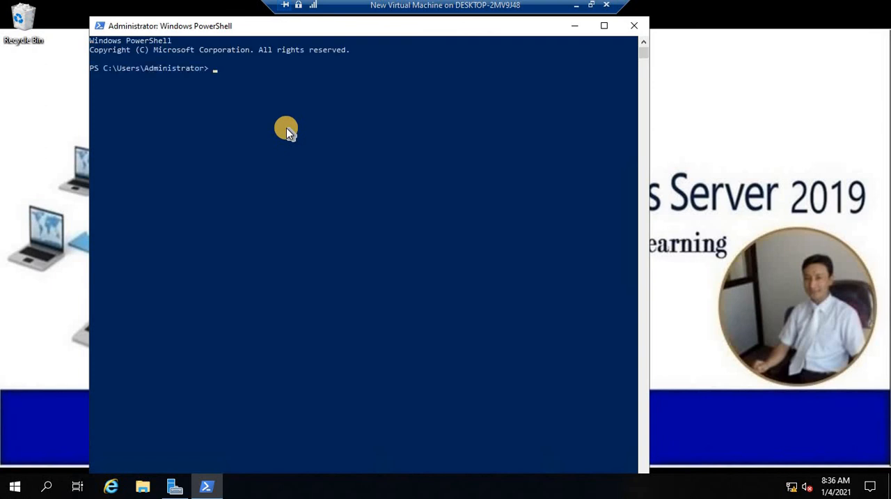
Enter the Invoke-IpamGpoProvisioning command with -Domain set to viatech.com, without running it
type("Ipom")
key("BackSpace")
key("BackSpace")
key("BackSpace")
type("nvoke-IpamGpoProvisioning -Domain viatech.com")
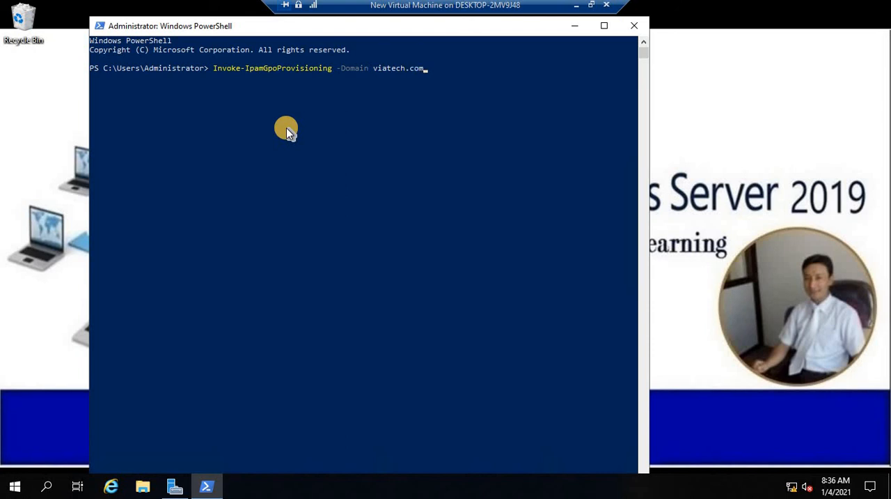
type(" -Gpoprefixname")
Add the -GpoprefixName parameter with the value ipam-viatech to the provisioning command
key("BackSpace")
key("BackSpace")
key("BackSpace")
key("BackSpace")
type("Name ipam-viatech")
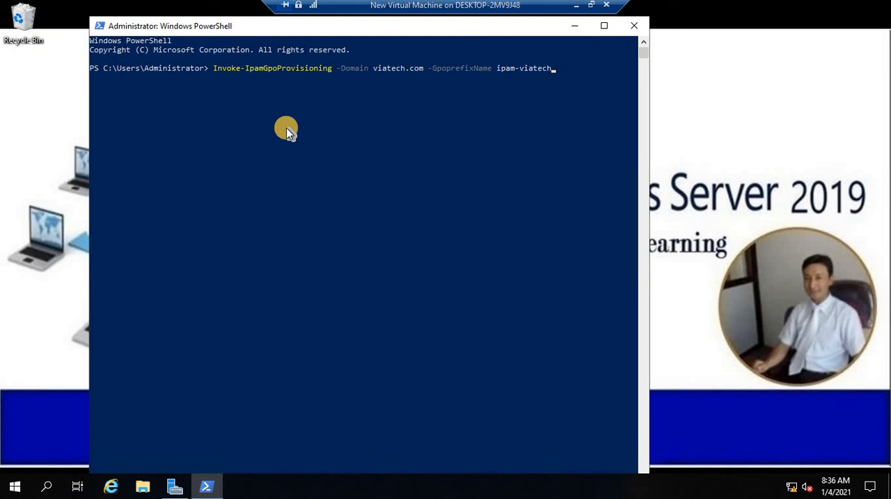
type(" -Ip")
type("am")
type("Server")
type("fqdn")
Add the -IpamServerfqdn parameter with the value ipam1.viatech.com to the provisioning command
type("ipam1.")
type("viatech.com")
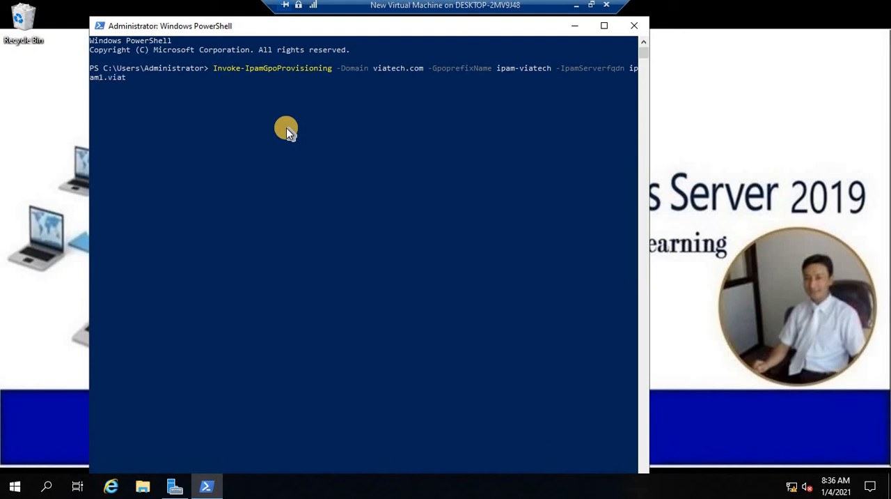
type(" De")
Add the -DelegatedGpouser parameter to the command, with the domain administrator's account in user@domain form as its value
key("BackSpace")
key("BackSpace")
type("-DelegatedGpouser")
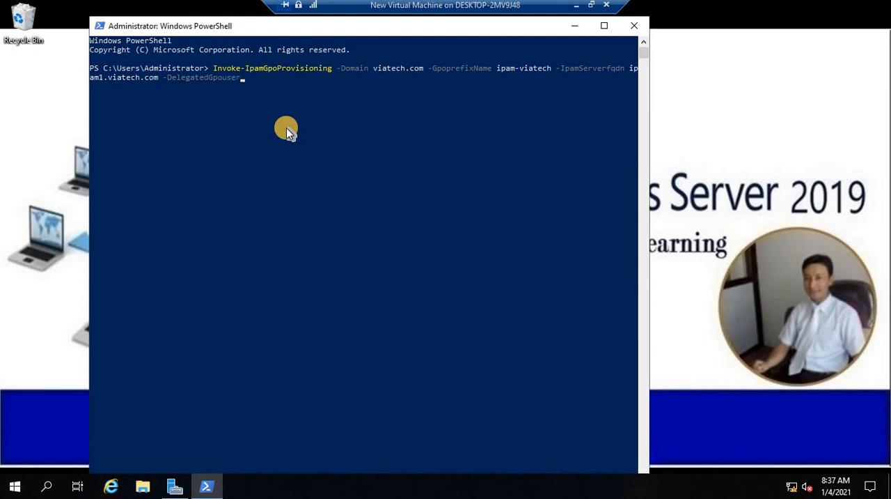
Run the completed provisioning command and answer y to create and link the three Group Policy Objects
key("Return")
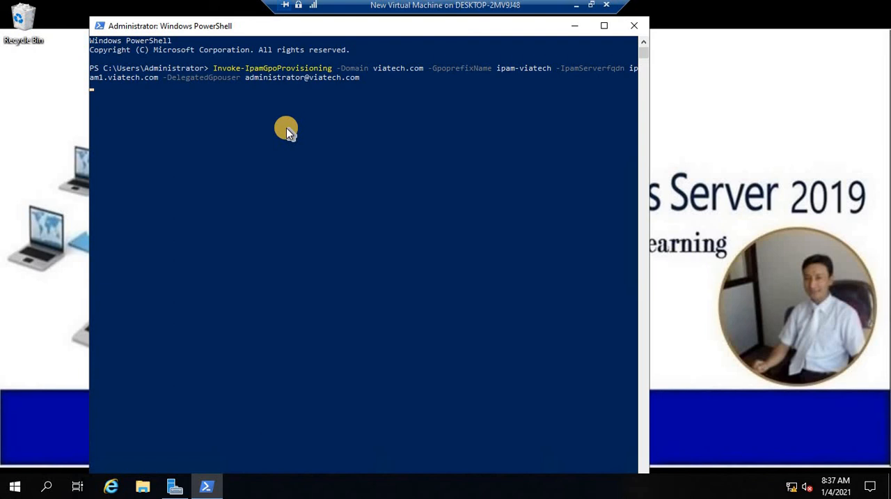
type("y")
key("Return")
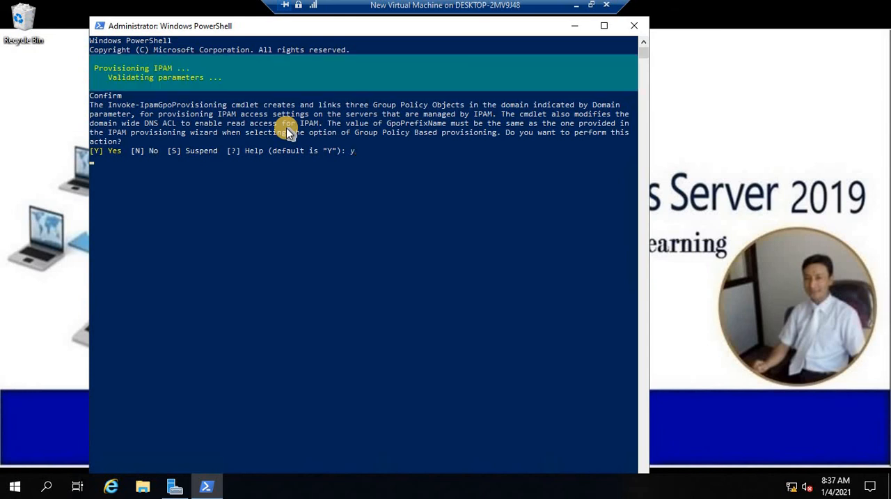